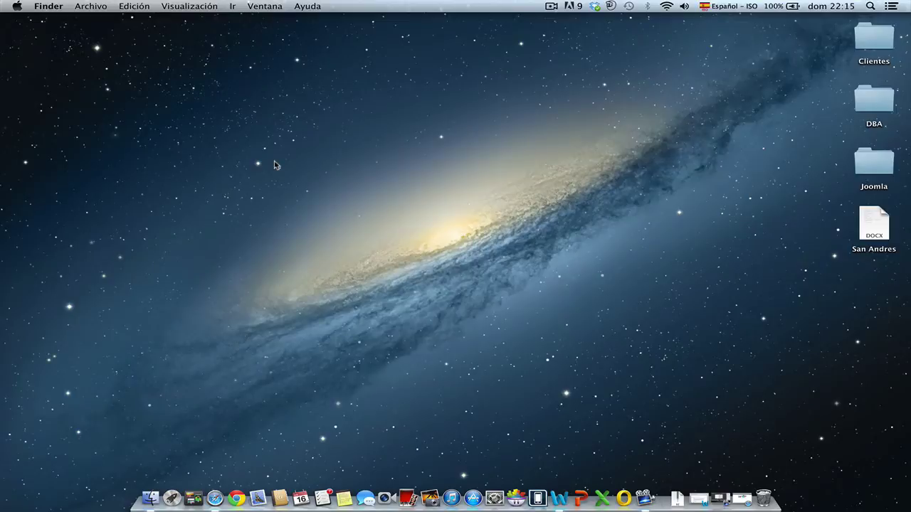
Step: Open the FileZilla FTP client from the Mac's installed applications
left_click(172, 503)
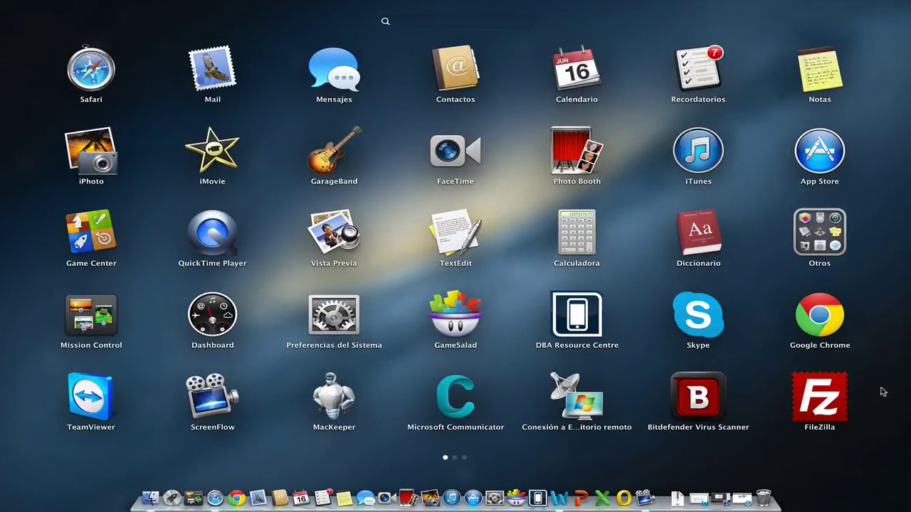
left_click(826, 404)
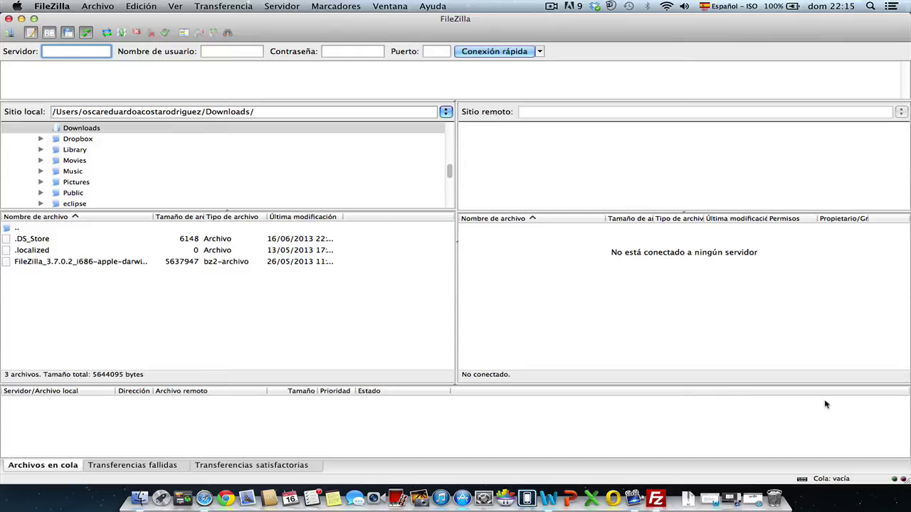
left_click(228, 6)
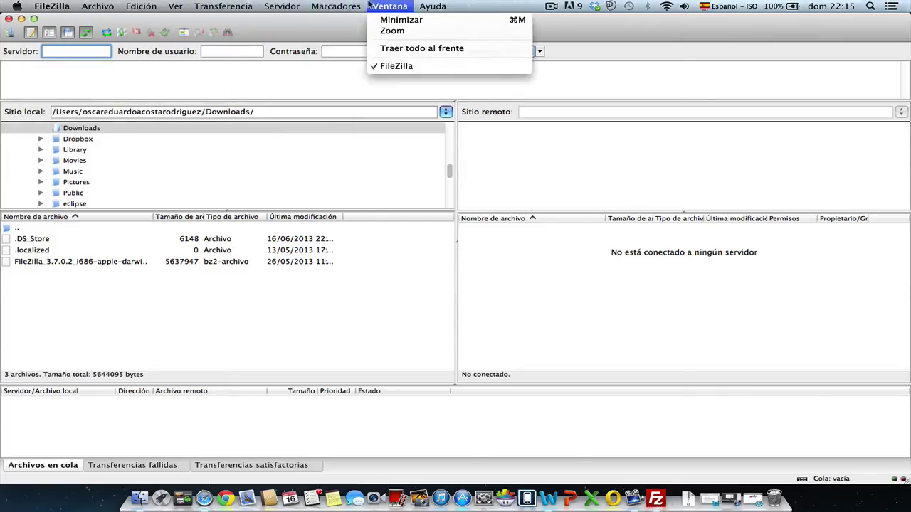
mouse_move(221, 4)
mouse_move(175, 6)
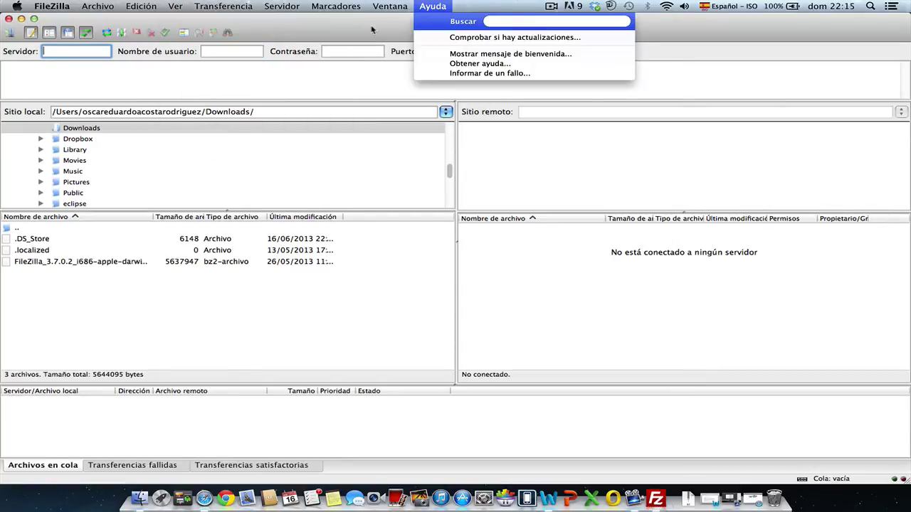
left_click(432, 6)
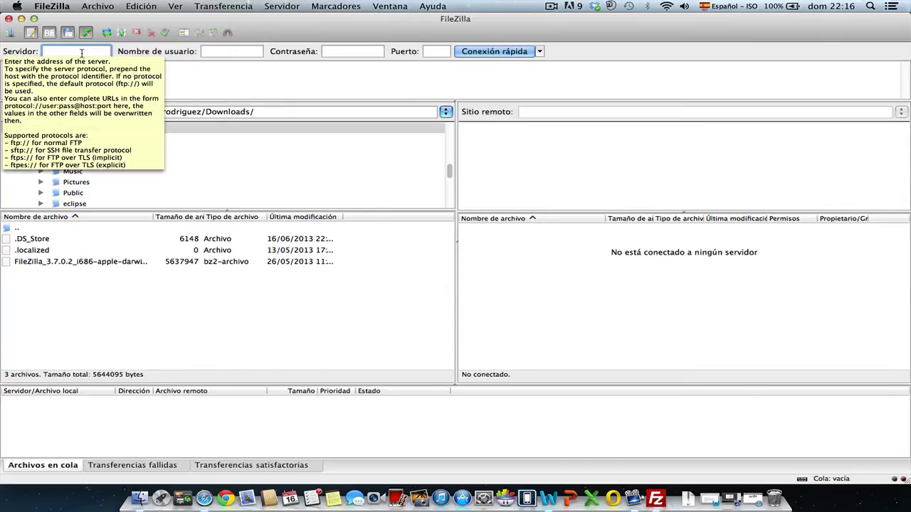
Step: Examine the quick connection fields for the user name, password and port
left_click(214, 50)
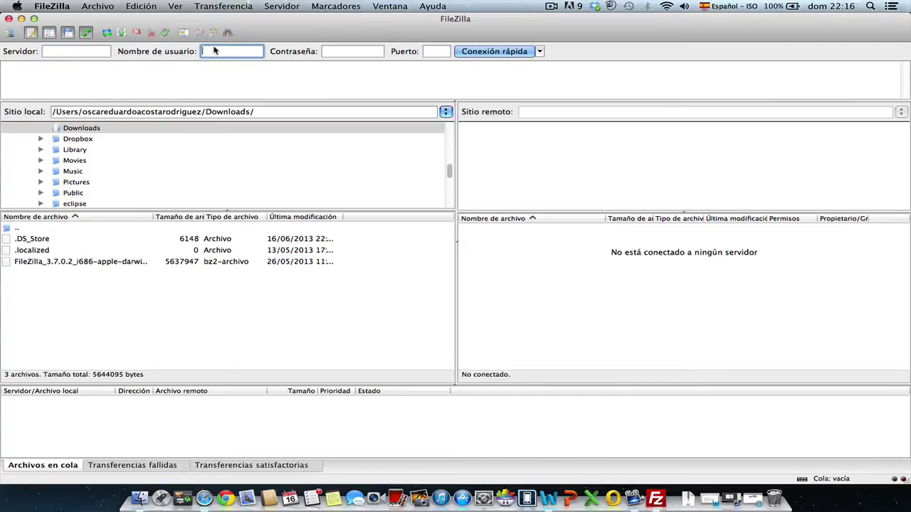
left_click(363, 50)
left_click(434, 51)
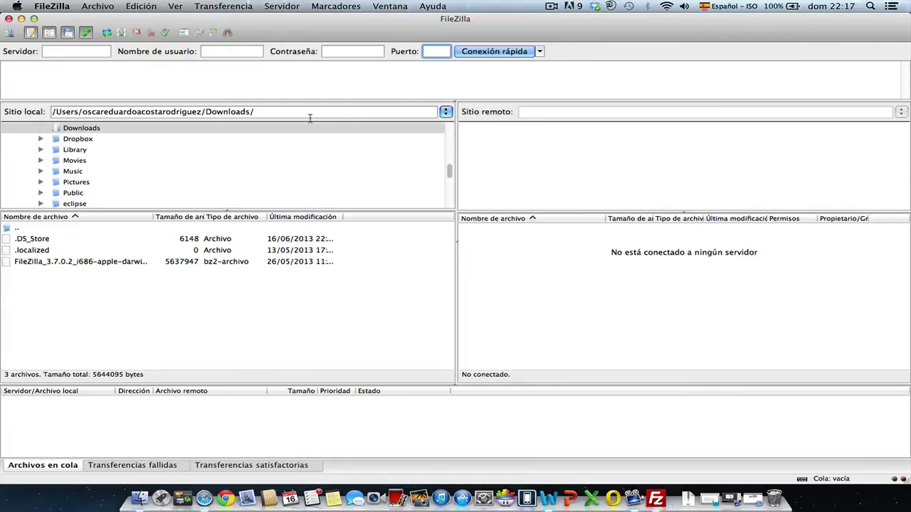
Step: Look through the local directory tree from the root down to the Downloads folder and select that folder
scroll(192, 147, "up", 10)
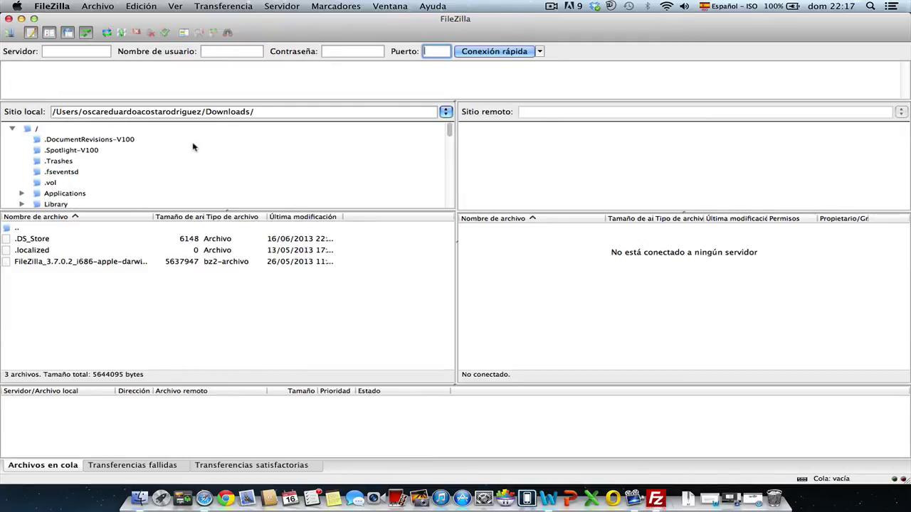
scroll(132, 144, "down", 4)
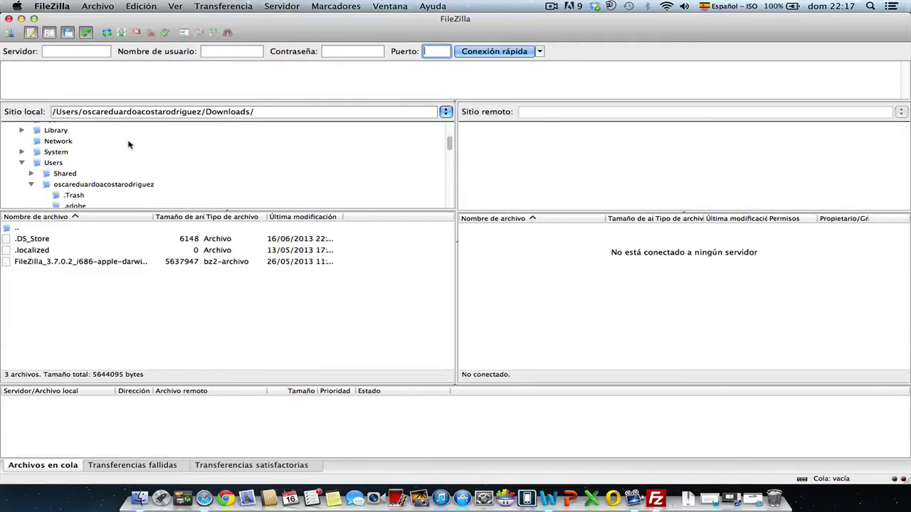
scroll(77, 154, "up", 1)
scroll(138, 147, "down", 3)
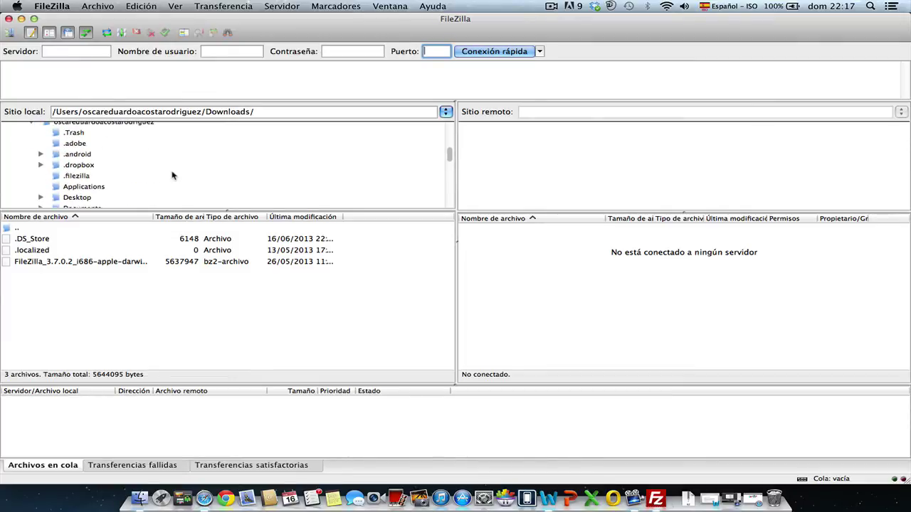
scroll(147, 174, "down", 3)
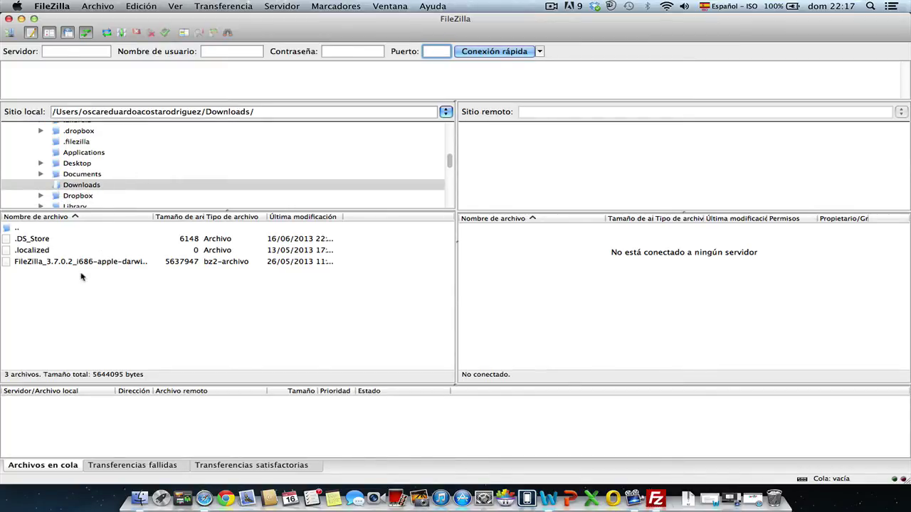
left_click(88, 184)
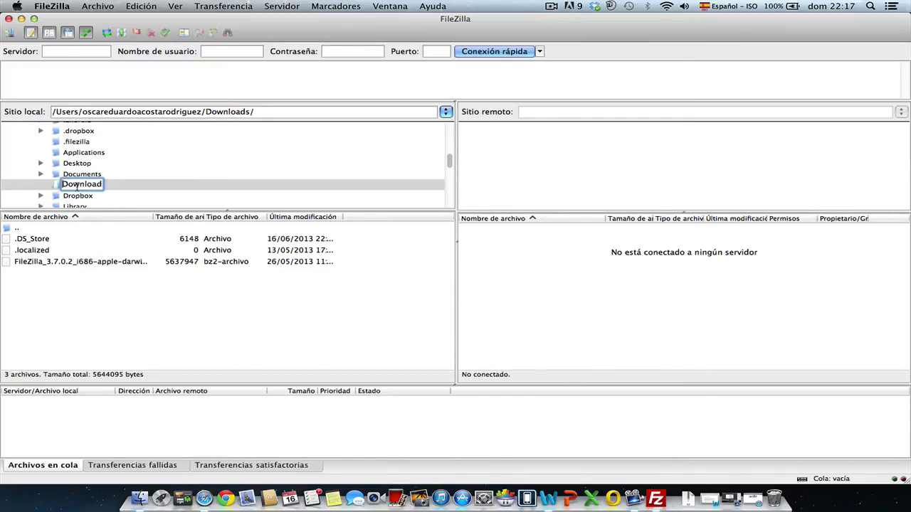
left_click(60, 185)
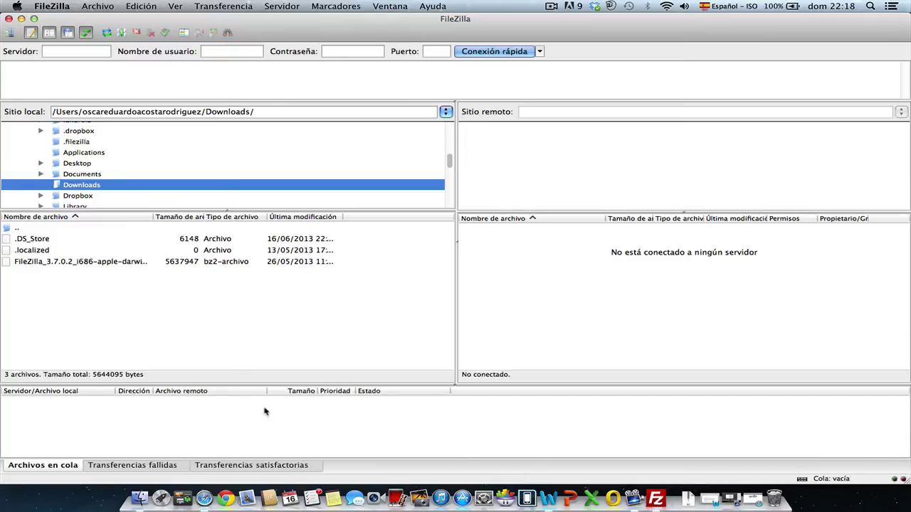
Step: View the list of failed transfers and the list of successful transfers
left_click(164, 466)
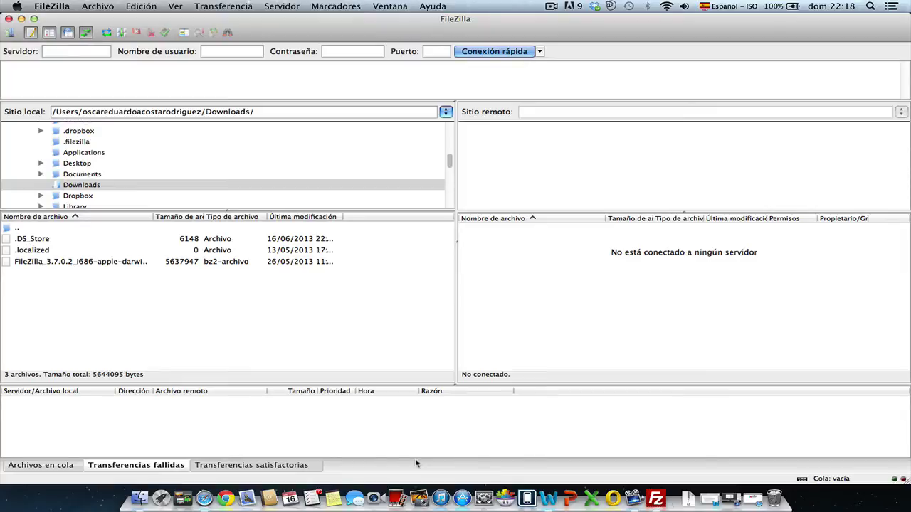
left_click(308, 465)
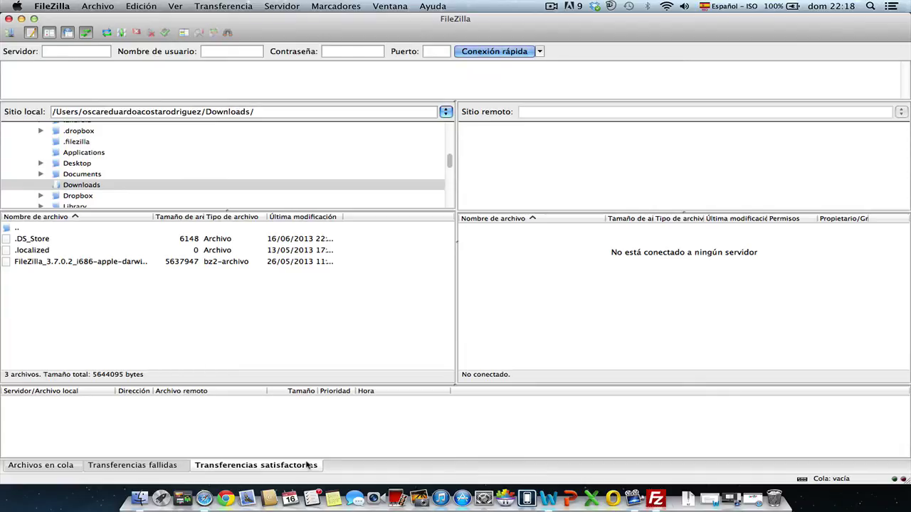
Step: Open the FileZilla preferences and review the FTP, active mode, passive mode and SFTP settings
left_click(62, 7)
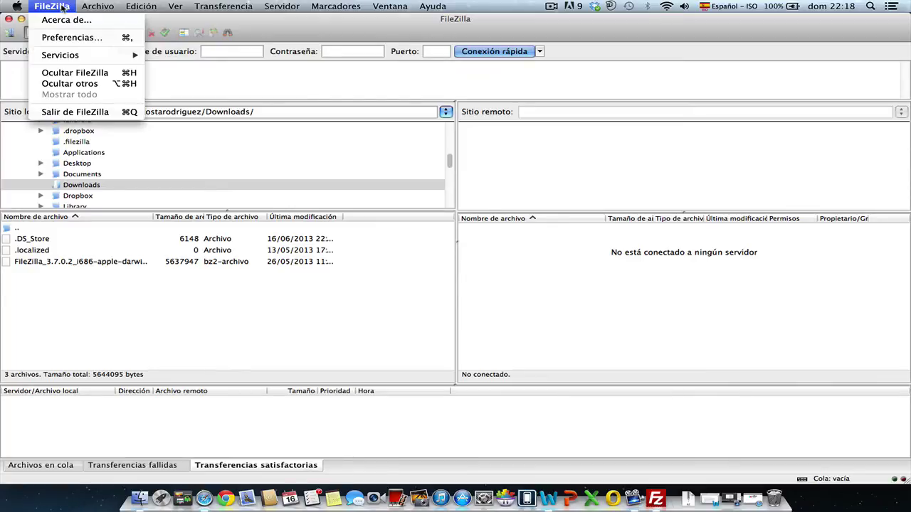
left_click(71, 37)
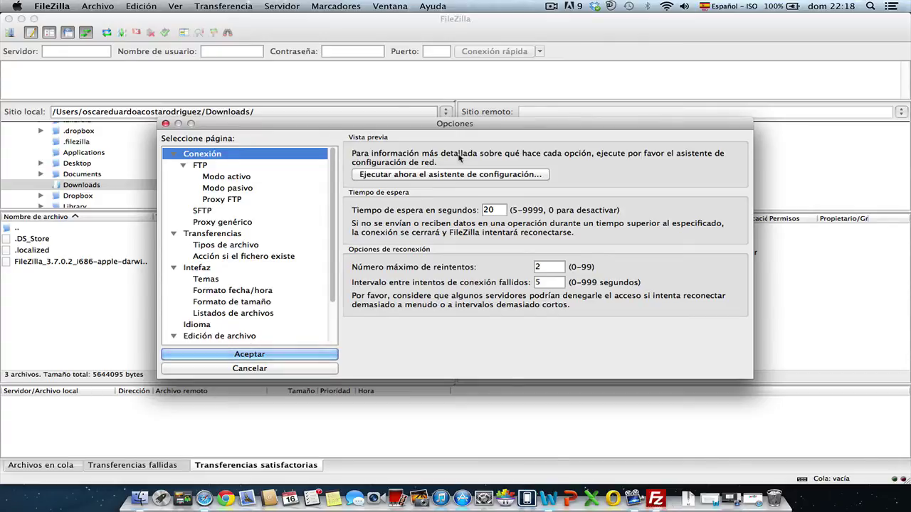
left_click(202, 167)
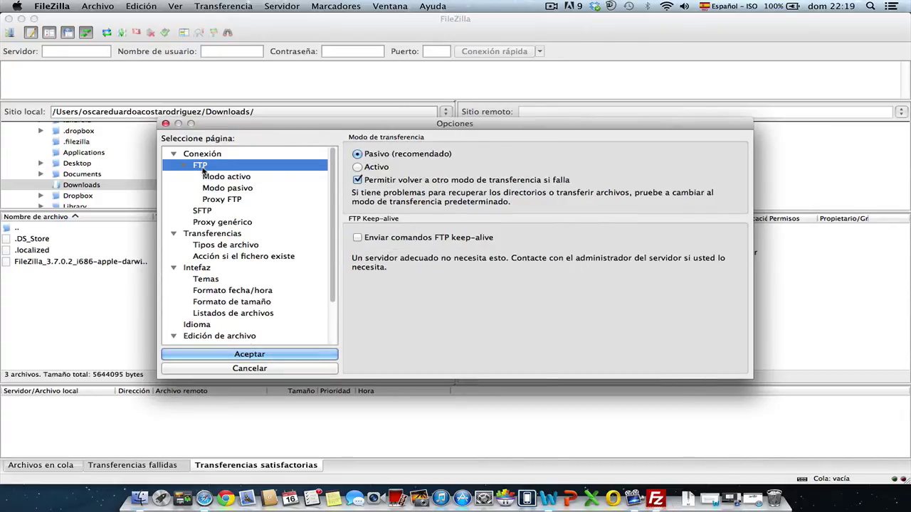
left_click(215, 177)
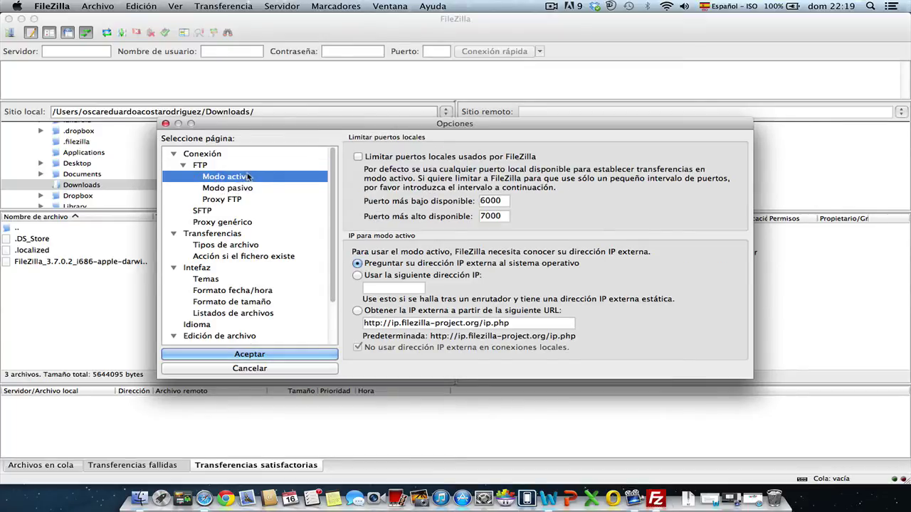
left_click(244, 189)
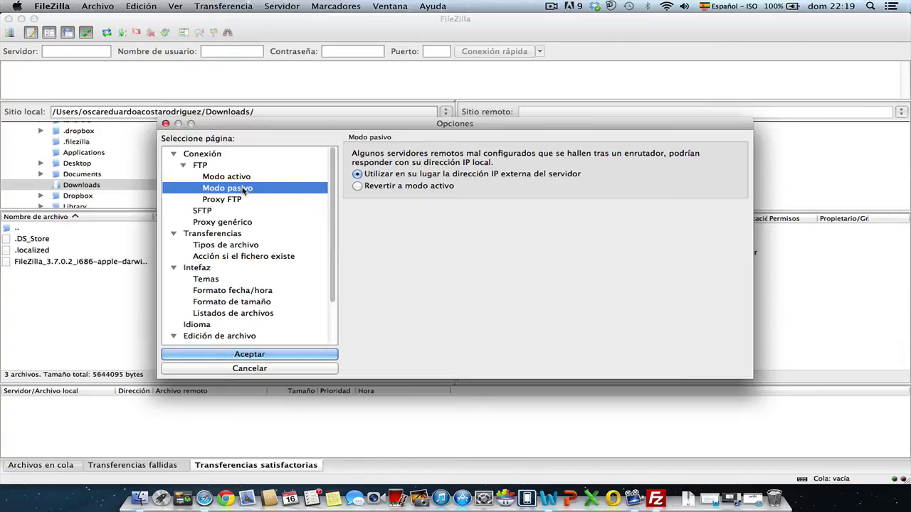
left_click(209, 211)
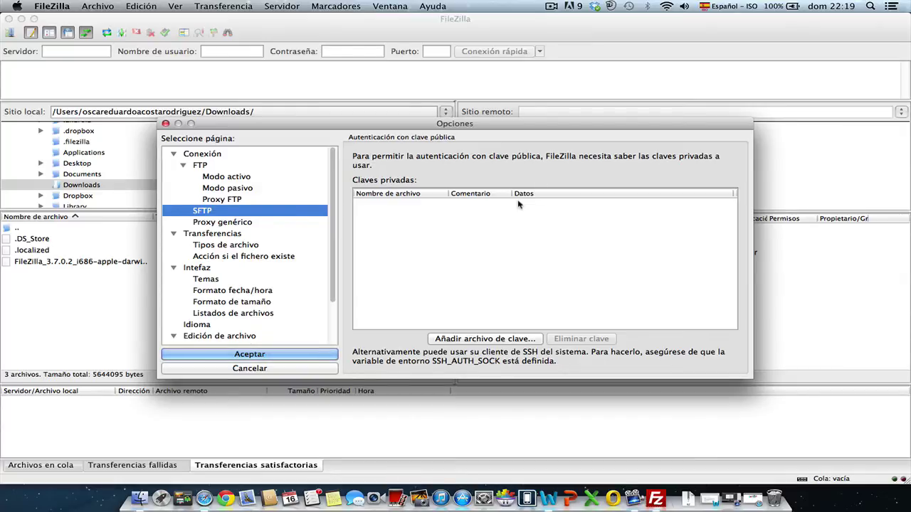
Step: Try a maximum of 20 simultaneous transfers in the transfer settings and restore the value to 8
left_click(221, 237)
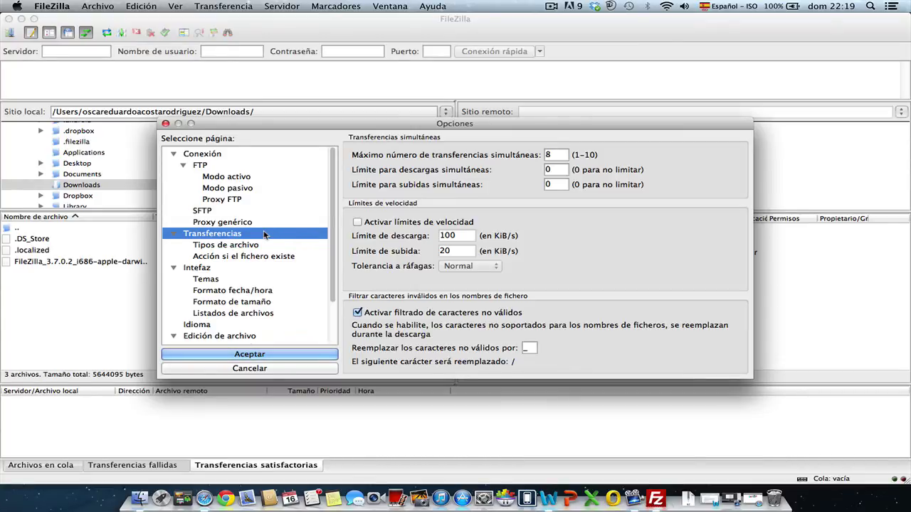
left_click(554, 154)
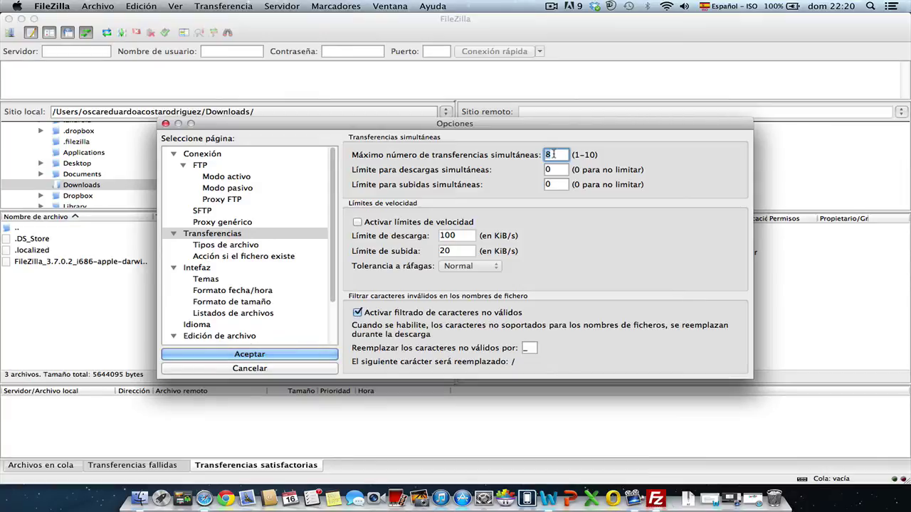
type("20")
key("BackSpace")
key("BackSpace")
type("8")
Step: Turn on the transfer speed limits, look at the download and upload limit values, and turn the limits off again
left_click(358, 223)
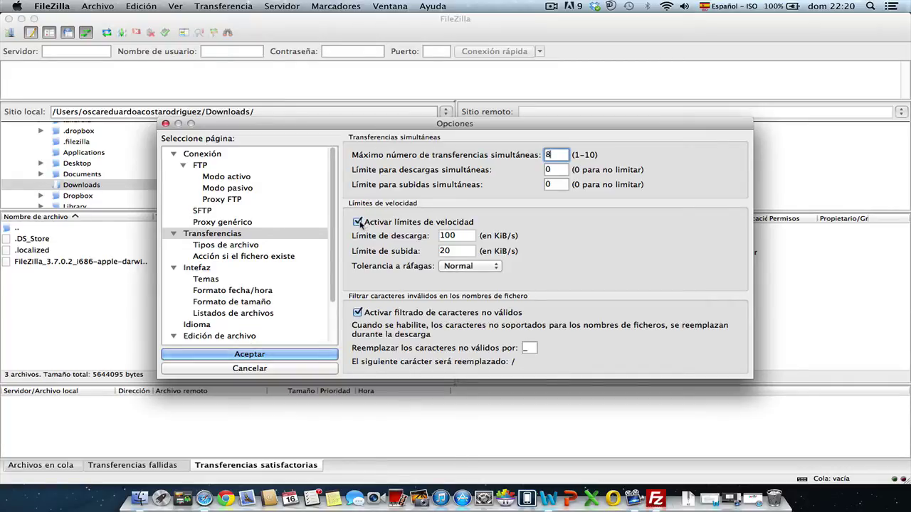
double_click(460, 237)
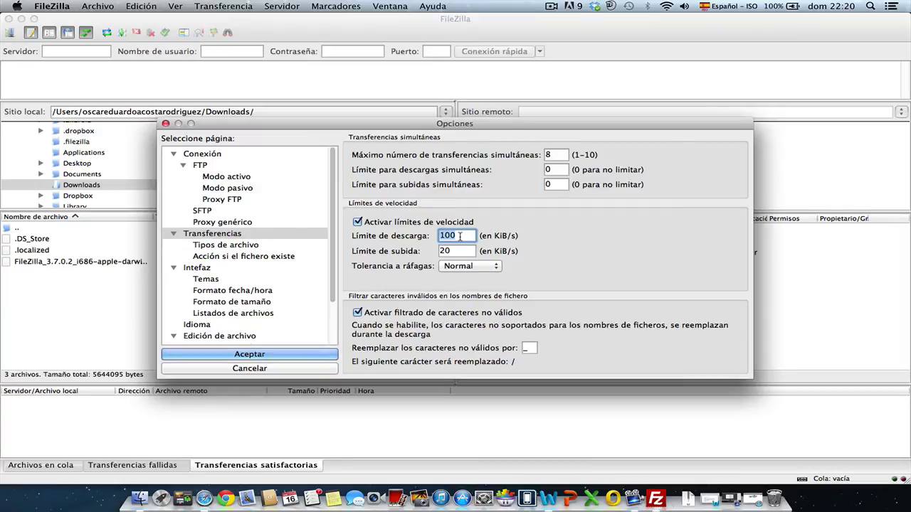
double_click(453, 251)
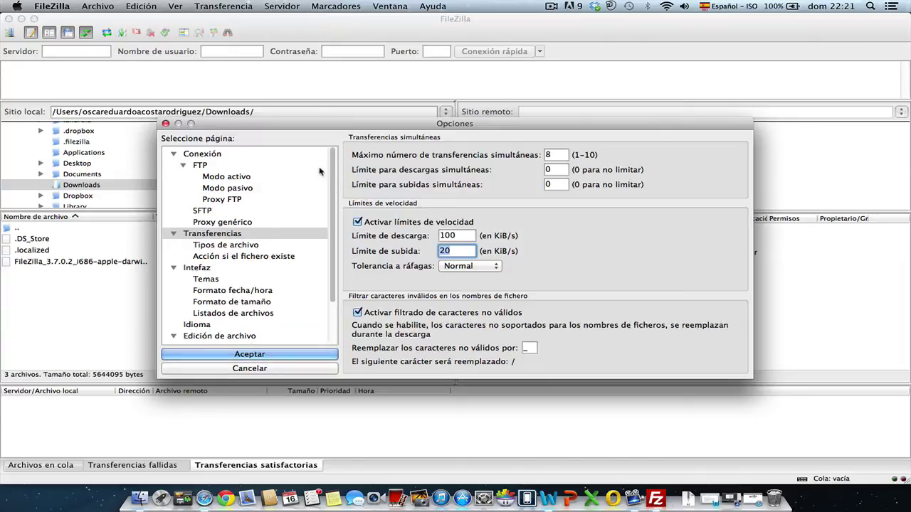
left_click(359, 222)
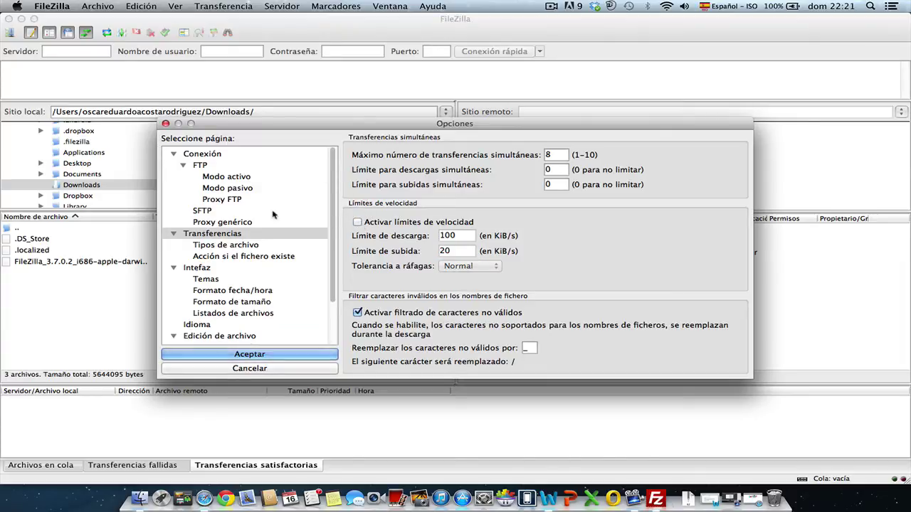
Step: Review the interface settings, preview the Cyril and LonE icon themes, and return the theme to OpenCrystal
scroll(273, 213, "down", 3)
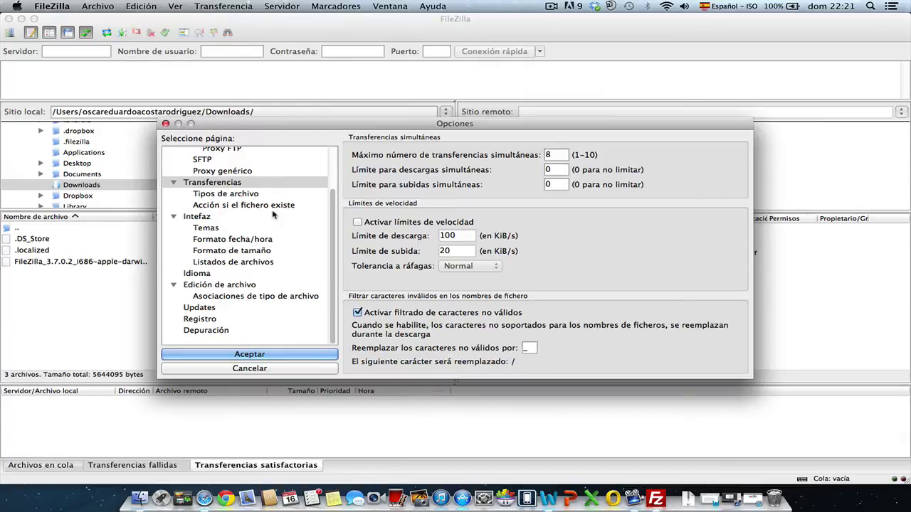
scroll(272, 213, "up", 1)
left_click(197, 238)
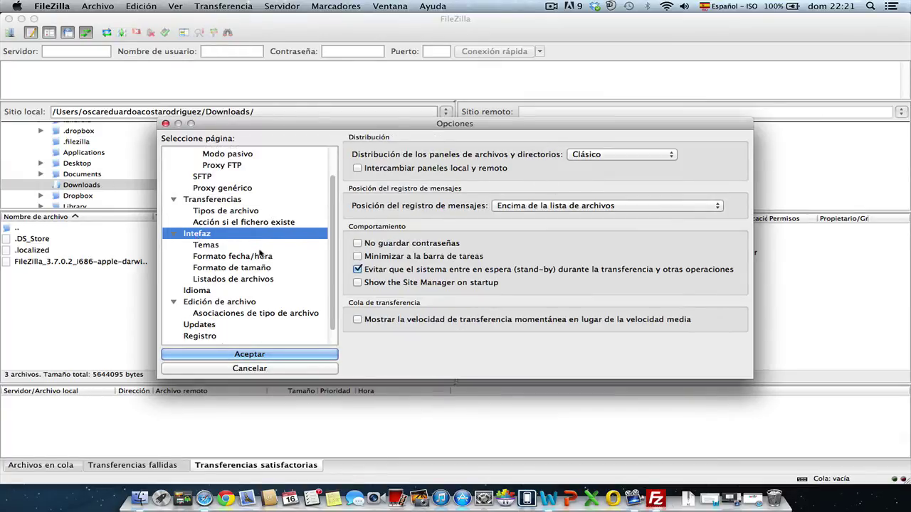
left_click(206, 245)
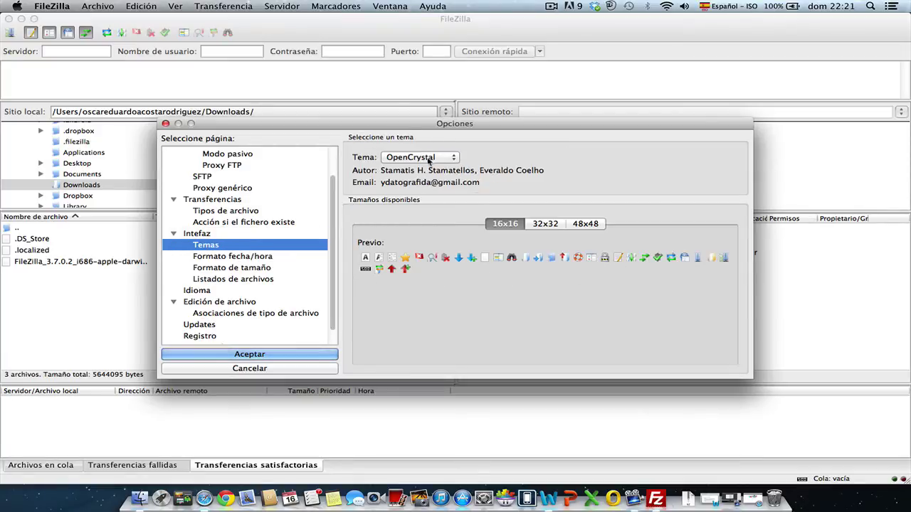
left_click(429, 160)
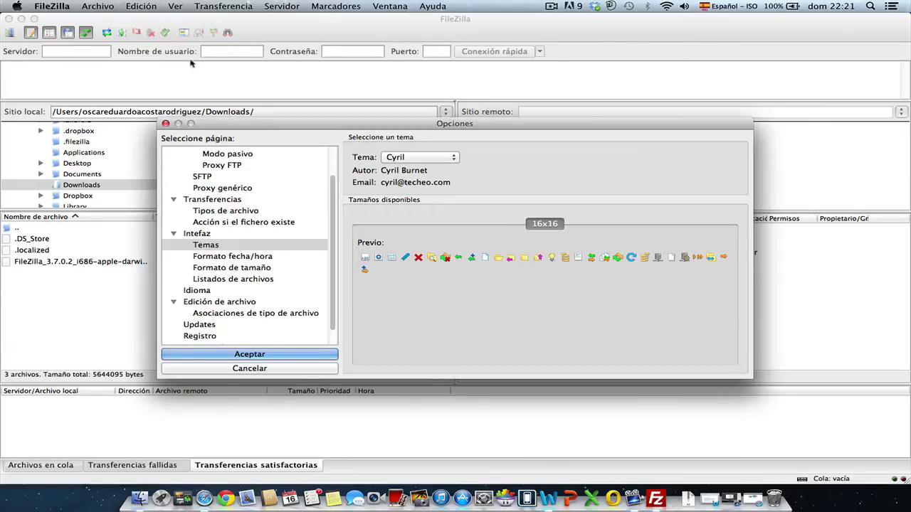
left_click(450, 157)
left_click(446, 168)
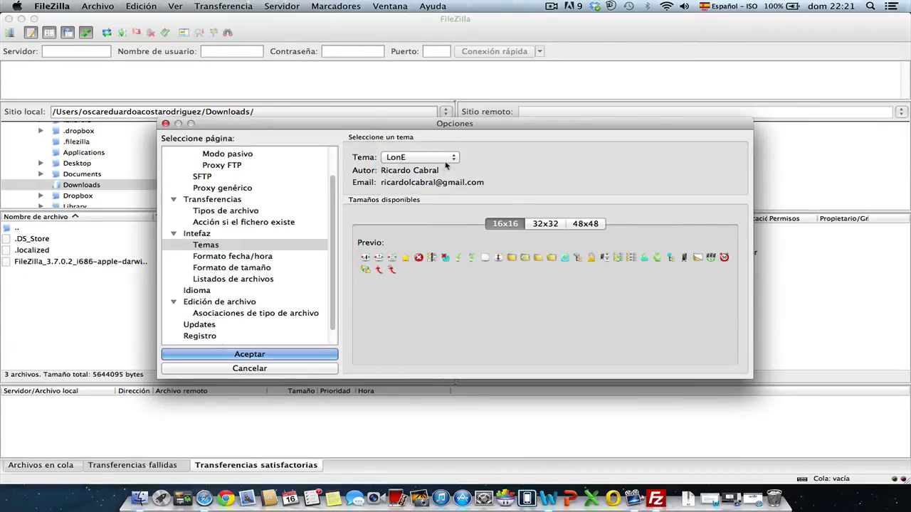
left_click(451, 157)
left_click(433, 167)
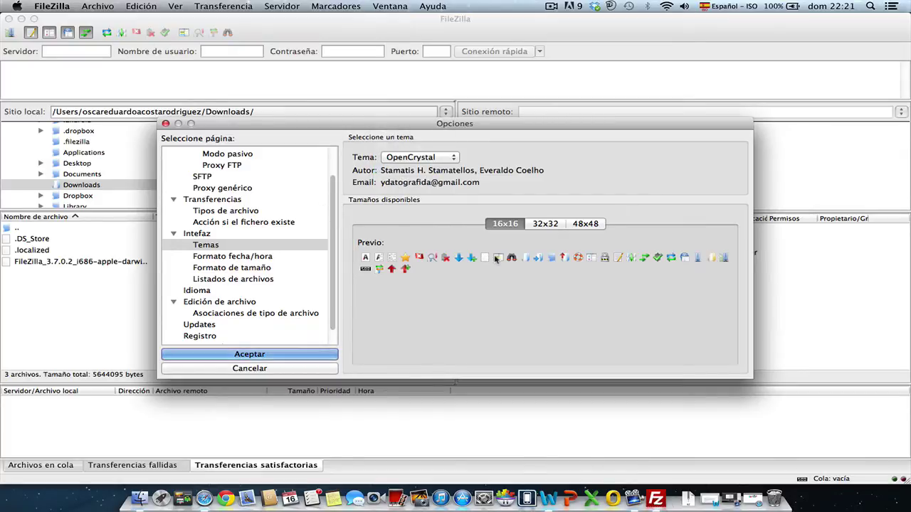
Step: Examine the list of available interface languages and the settings for automatic FileZilla updates
left_click(199, 290)
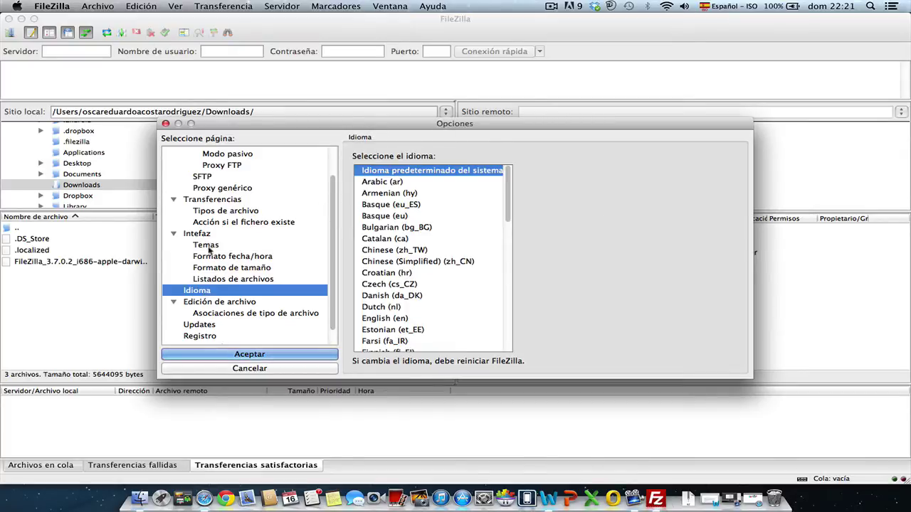
scroll(473, 267, "down", 5)
scroll(474, 267, "up", 5)
left_click(200, 325)
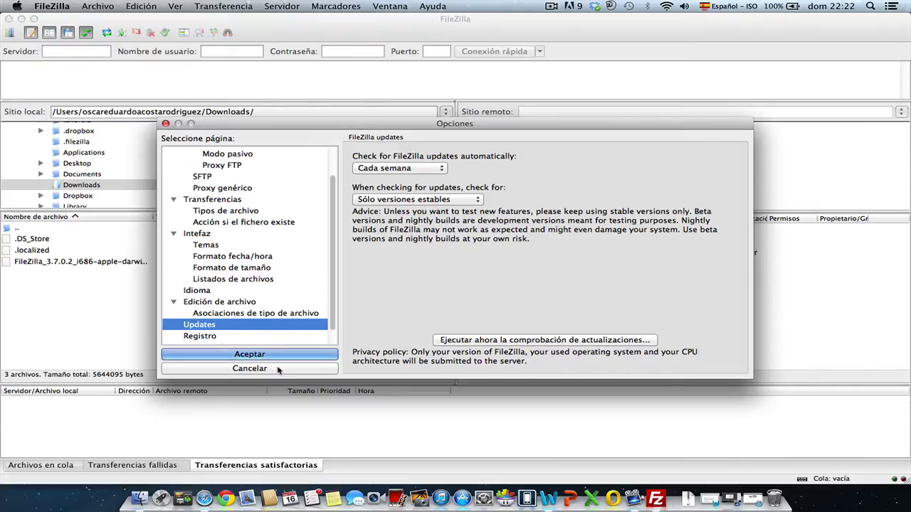
Step: Close the options without saving and point out the quick connection's server, user name and password fields
left_click(249, 369)
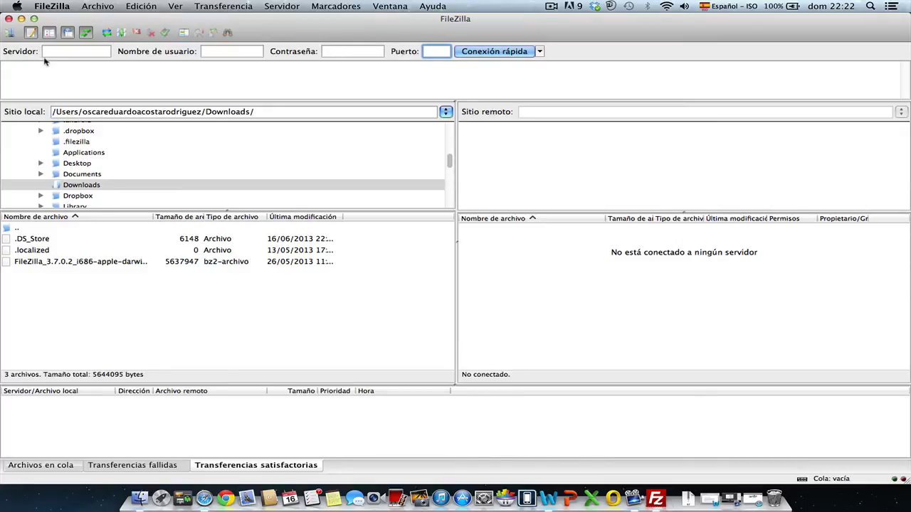
left_click(69, 50)
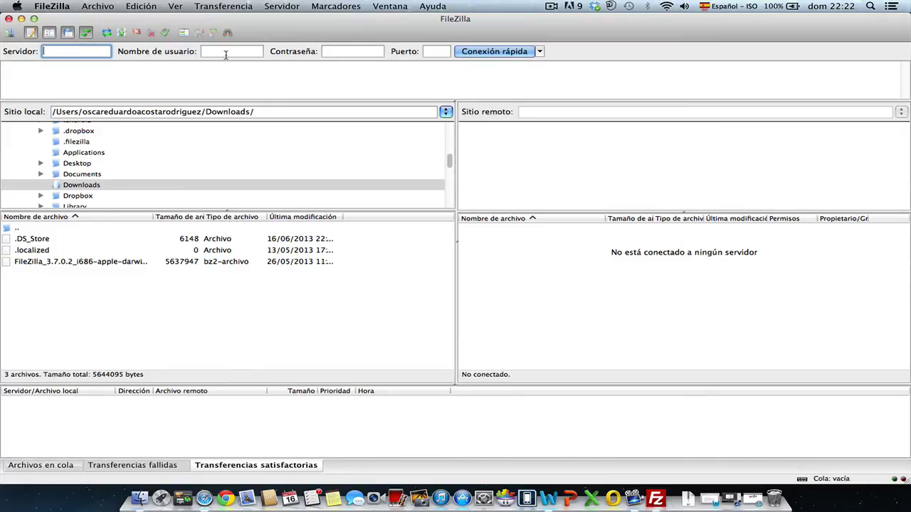
left_click(227, 53)
left_click(381, 51)
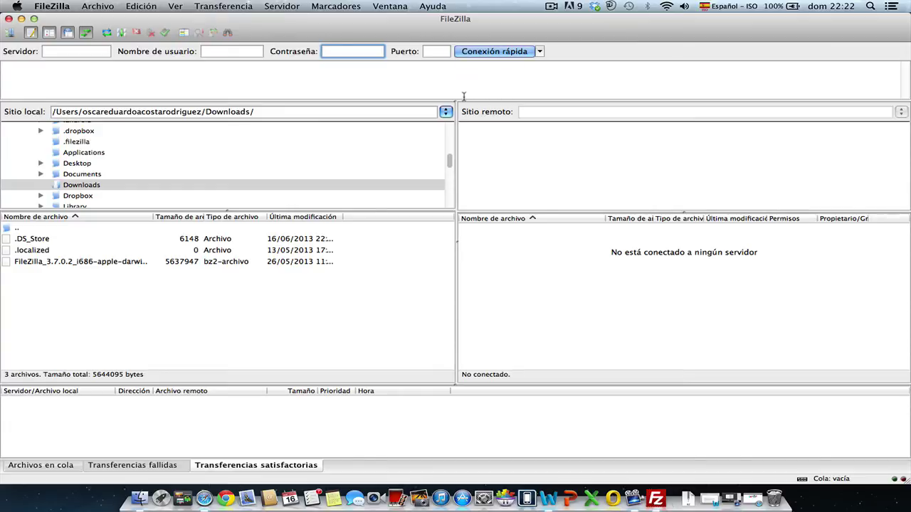
left_click(11, 34)
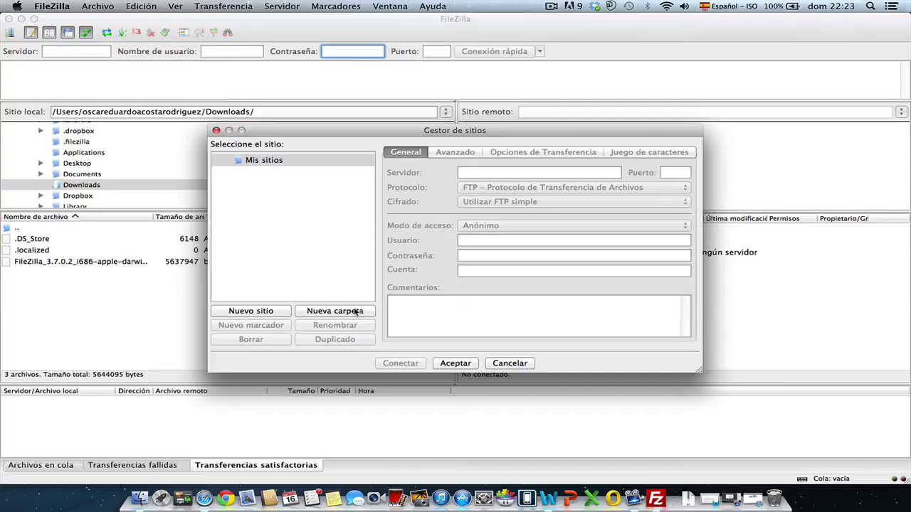
left_click(263, 161)
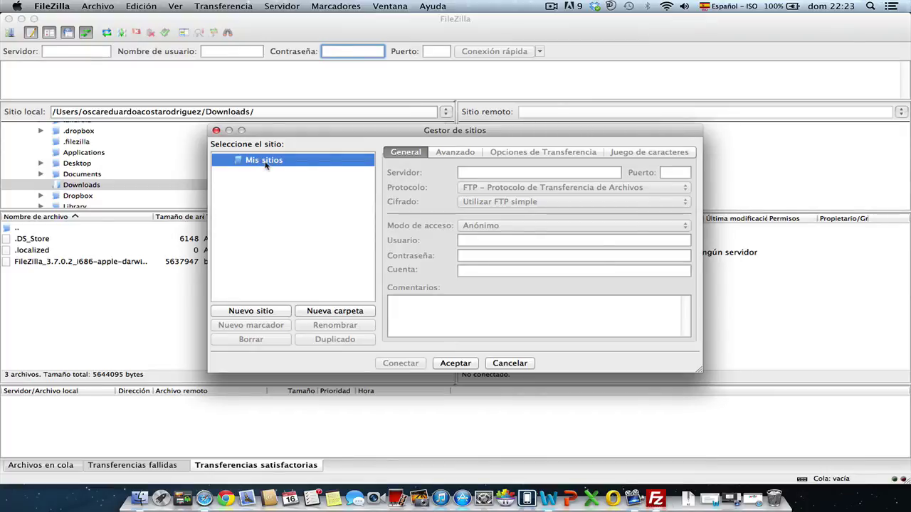
left_click(250, 311)
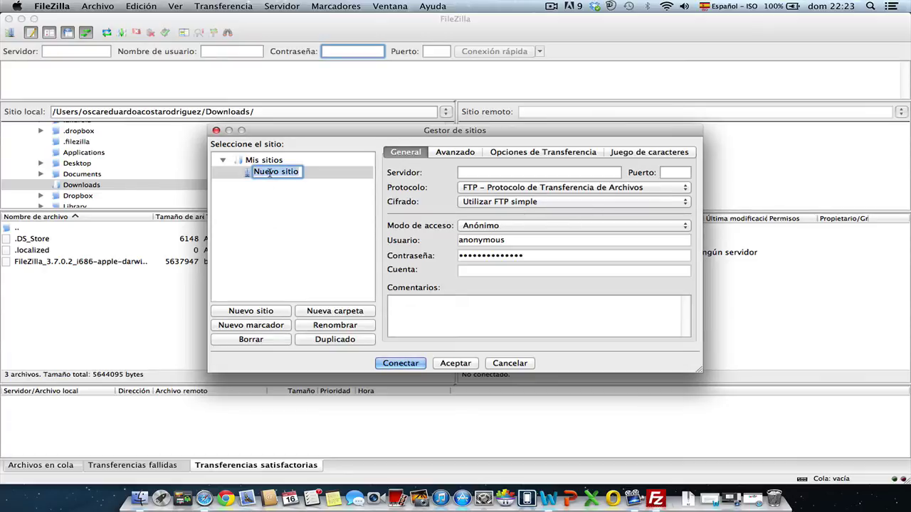
type("www.")
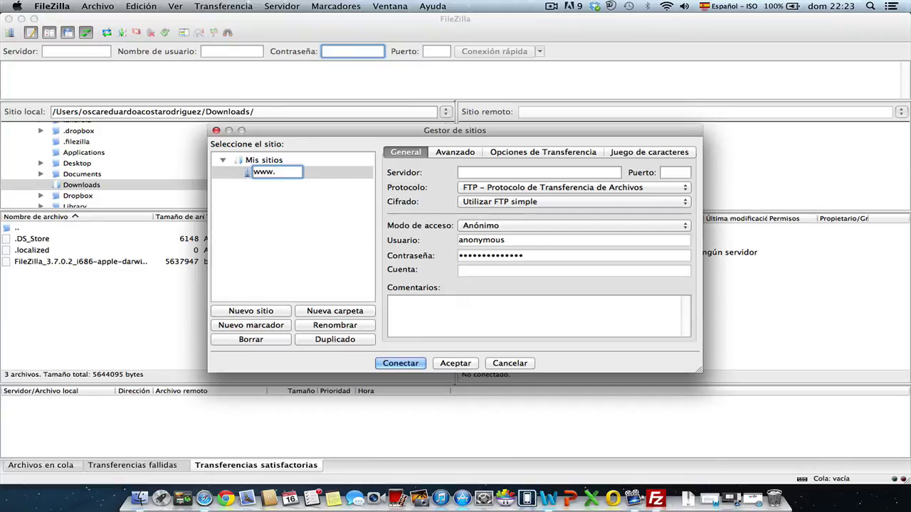
type("oskr.com.co")
key("Return")
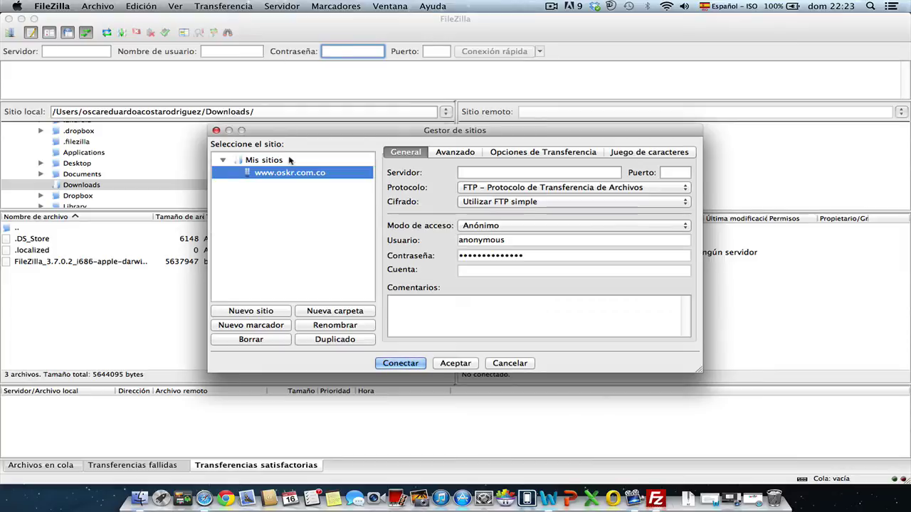
left_click(478, 174)
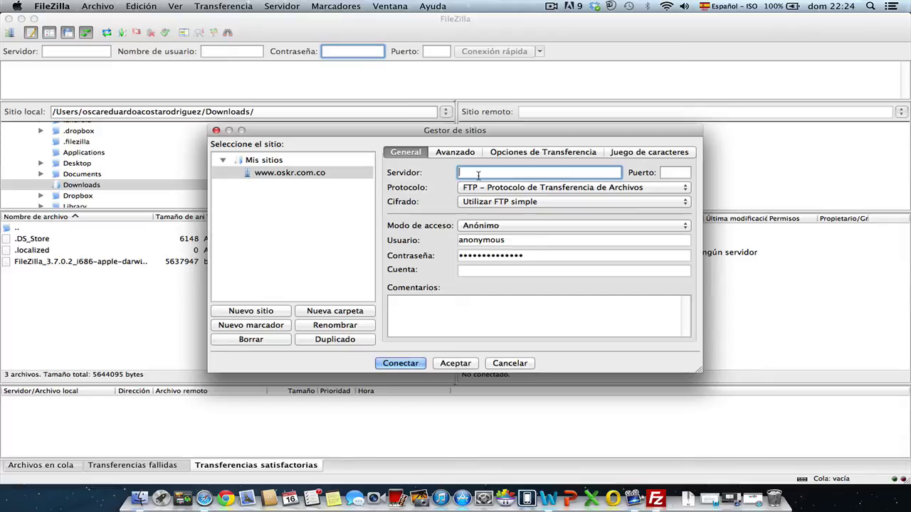
type("www.oskr.com.co")
left_click(546, 226)
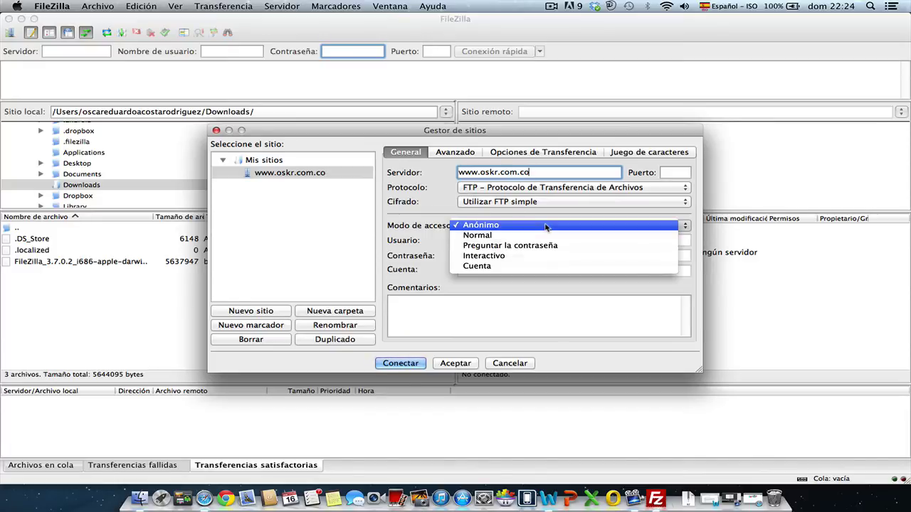
left_click(515, 238)
Step: Replace the site's anonymous login with the account user name and password
double_click(516, 239)
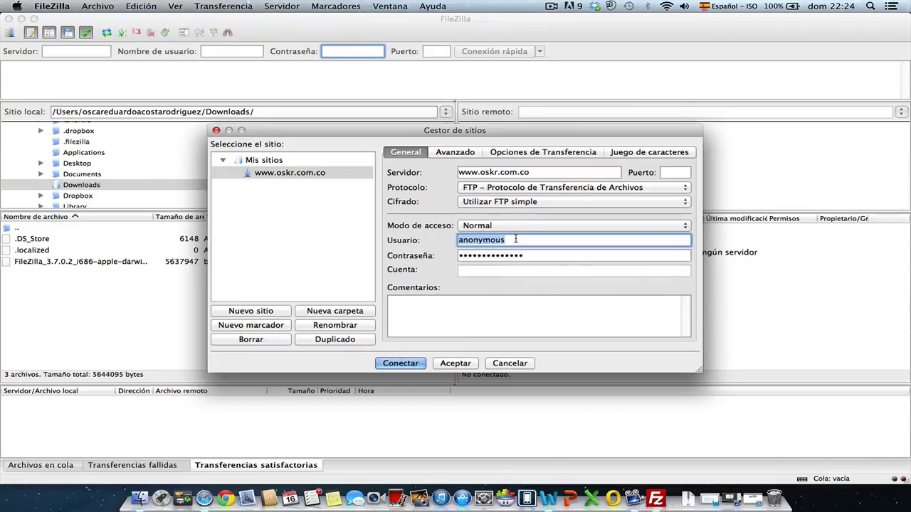
type("oskr.")
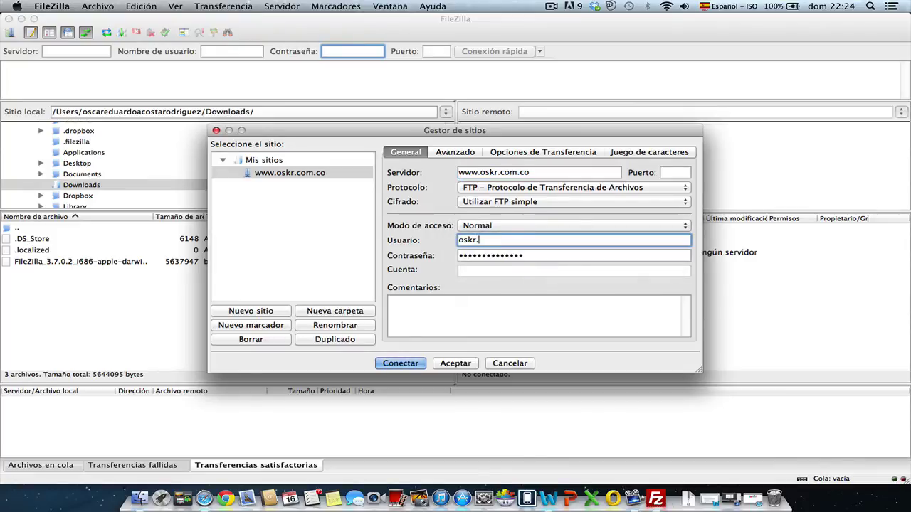
key("BackSpace")
key("Tab")
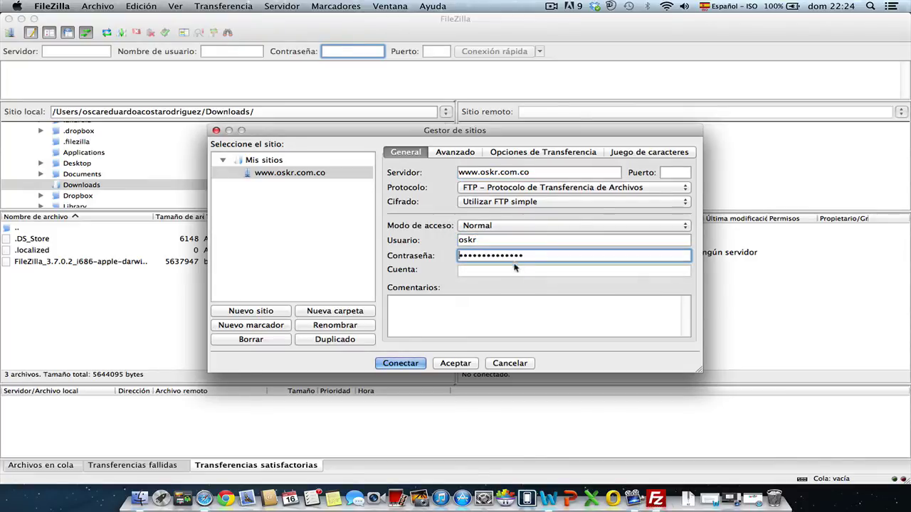
double_click(515, 255)
type("*************")
left_click(542, 301)
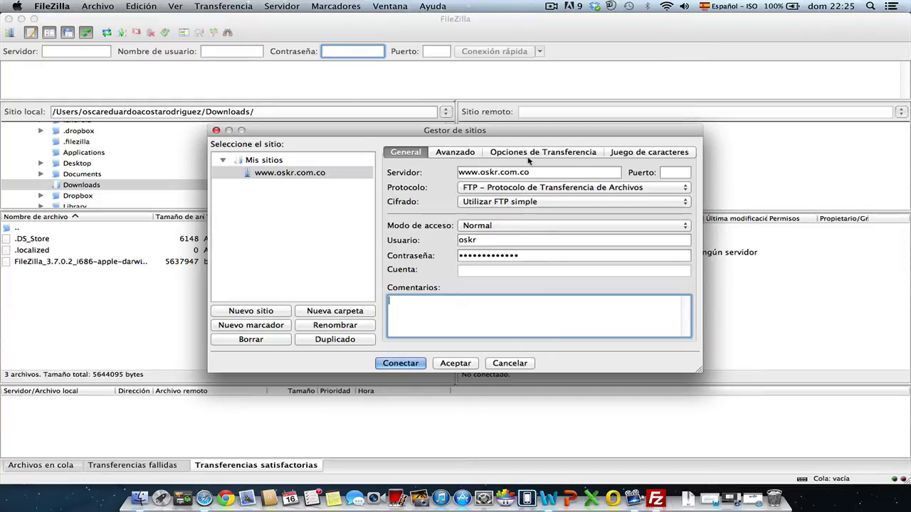
Step: Review the site's advanced and transfer settings, try raising the simultaneous connection limit, and turn that limit off again
left_click(459, 154)
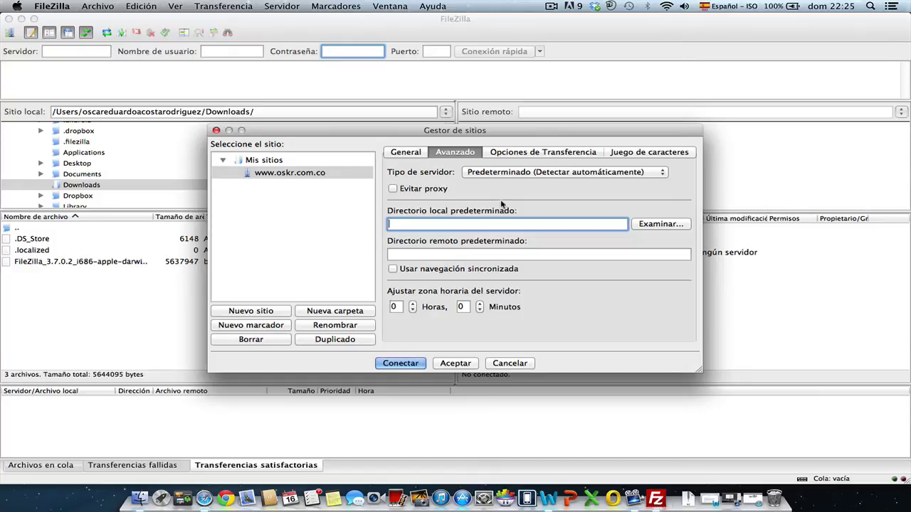
left_click(558, 152)
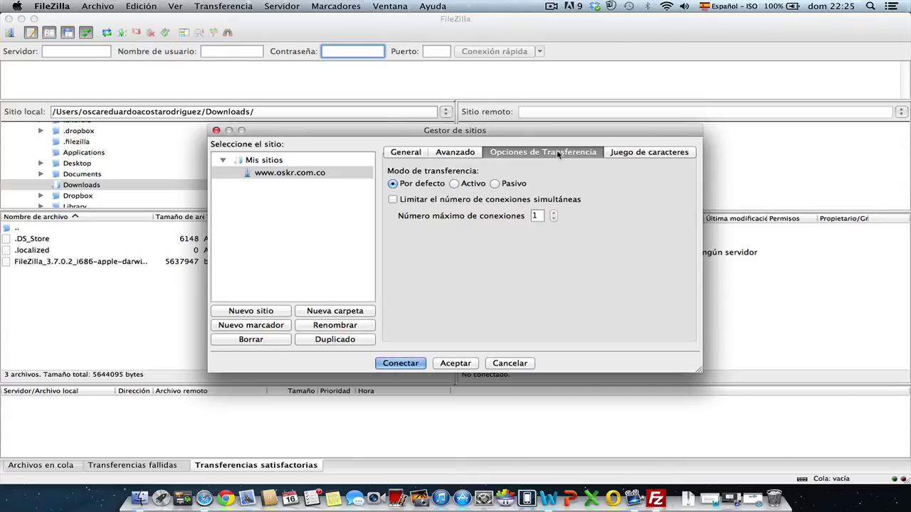
left_click(393, 200)
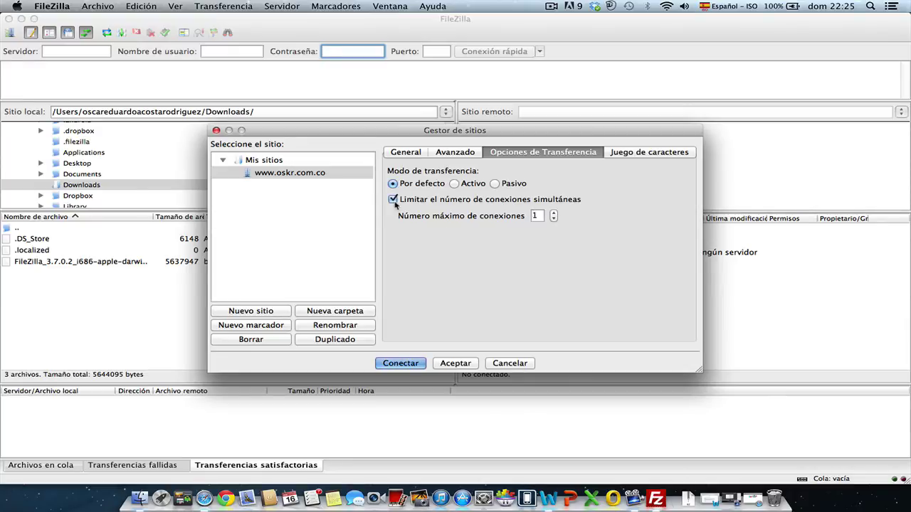
left_click(554, 212)
left_click(554, 213)
left_click(393, 200)
Step: Check the site's character set options, return to its general settings, and save the site
left_click(637, 153)
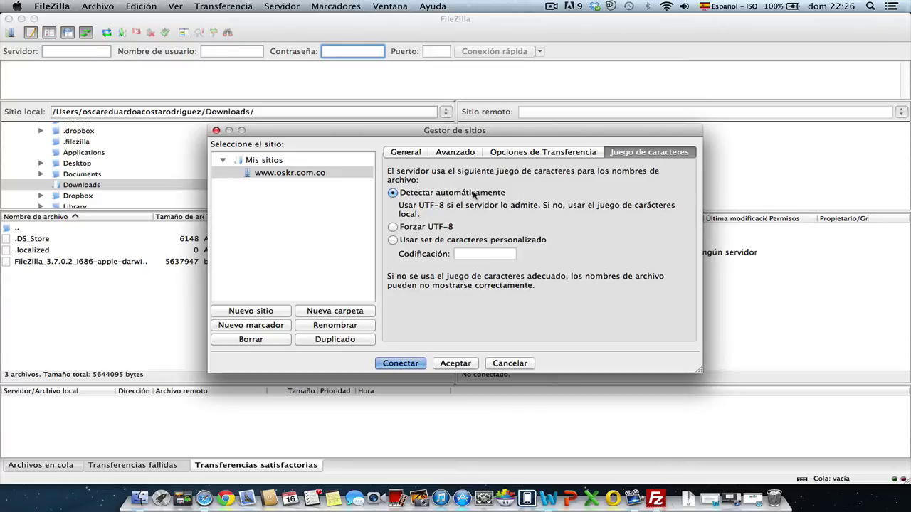
left_click(405, 152)
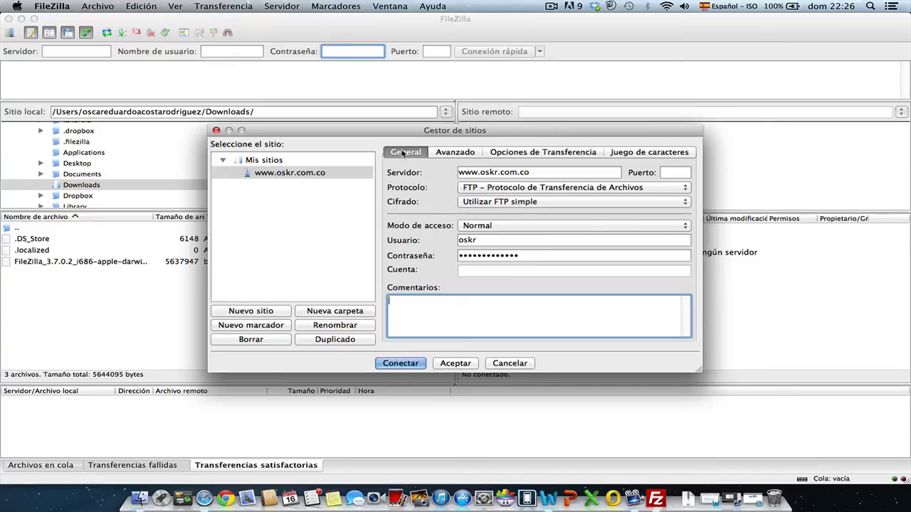
left_click(456, 364)
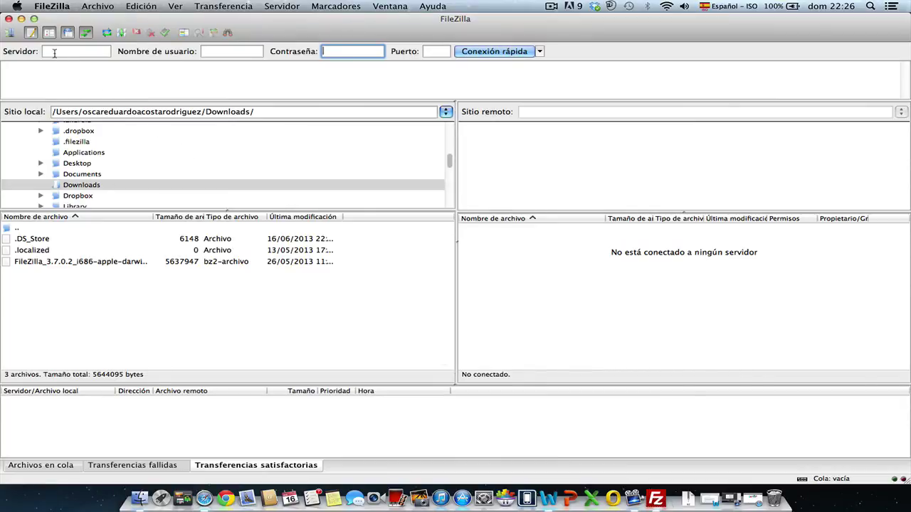
left_click(10, 33)
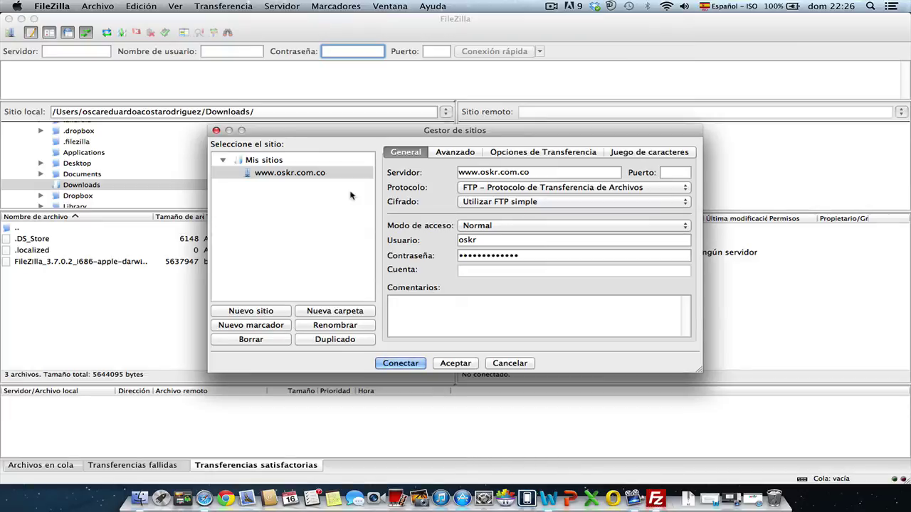
left_click(306, 178)
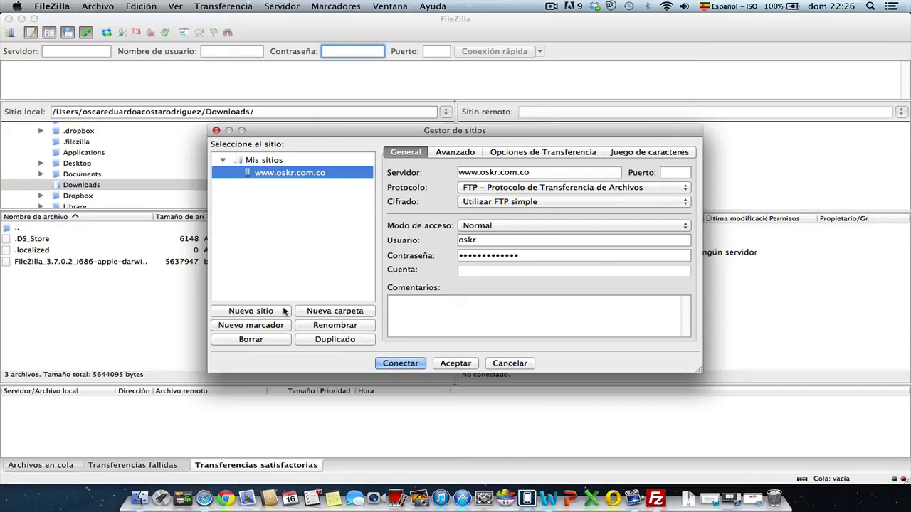
left_click(393, 363)
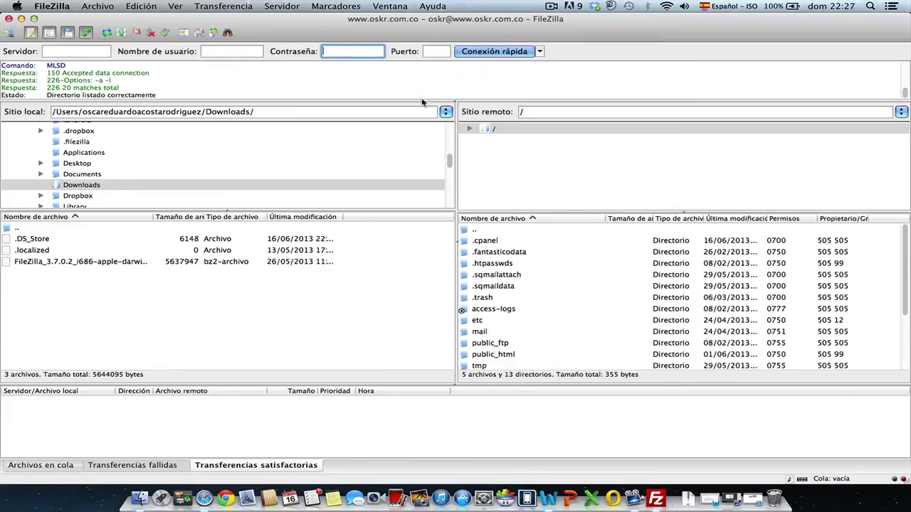
Step: Enlarge the message log and read through the server's connection, login and directory listing messages
left_click_drag(421, 104, 422, 157)
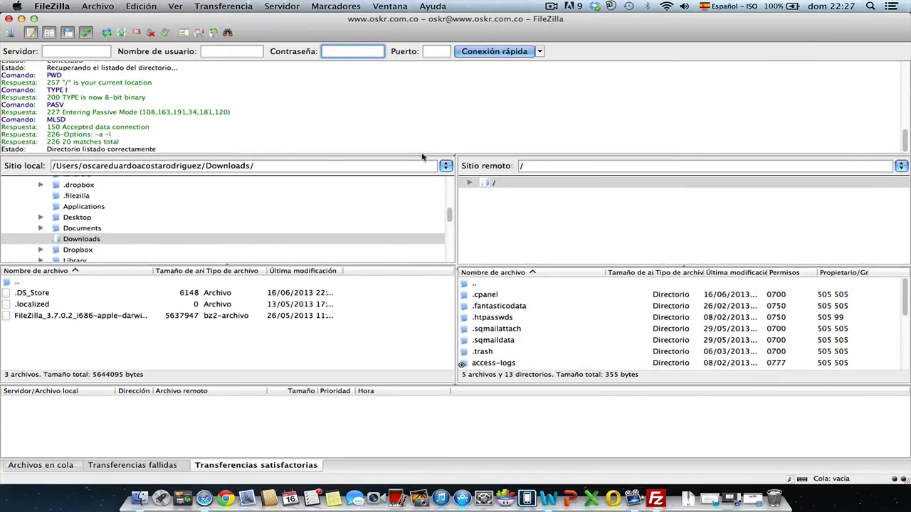
scroll(172, 101, "up", 5)
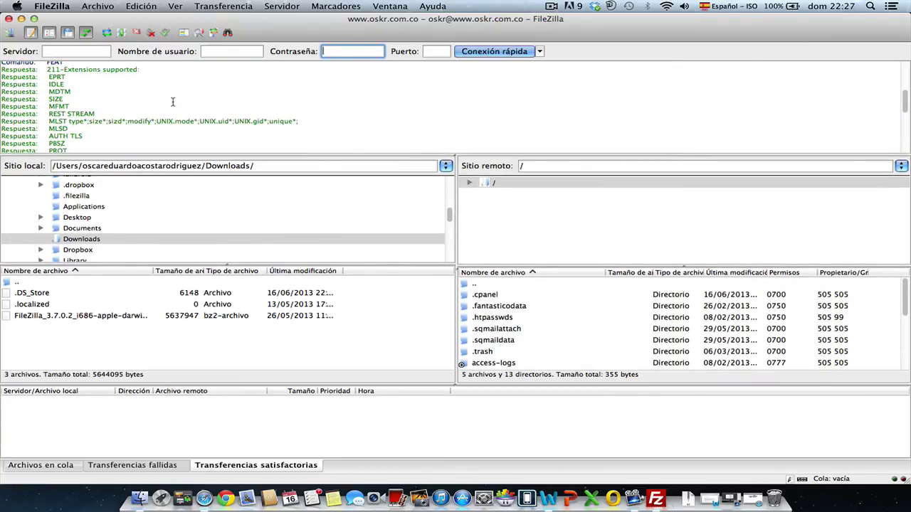
scroll(173, 102, "up", 5)
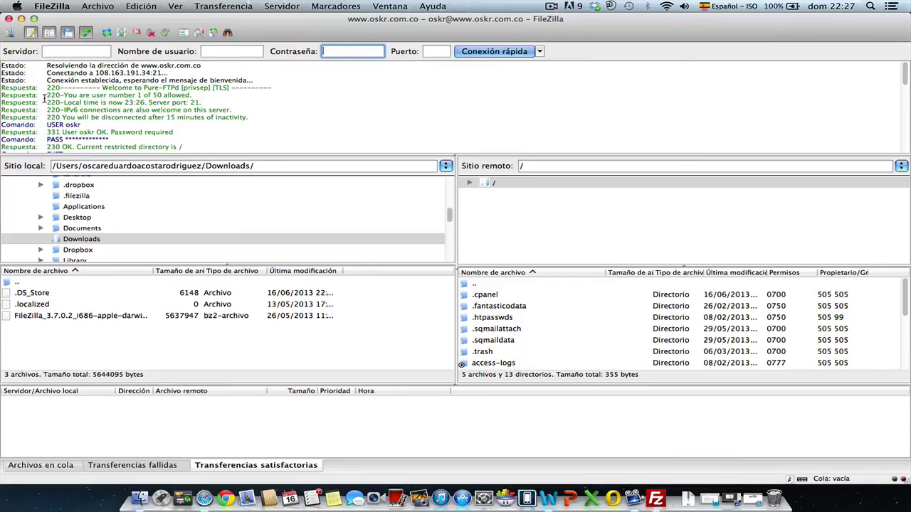
left_click(44, 98)
scroll(97, 116, "down", 1)
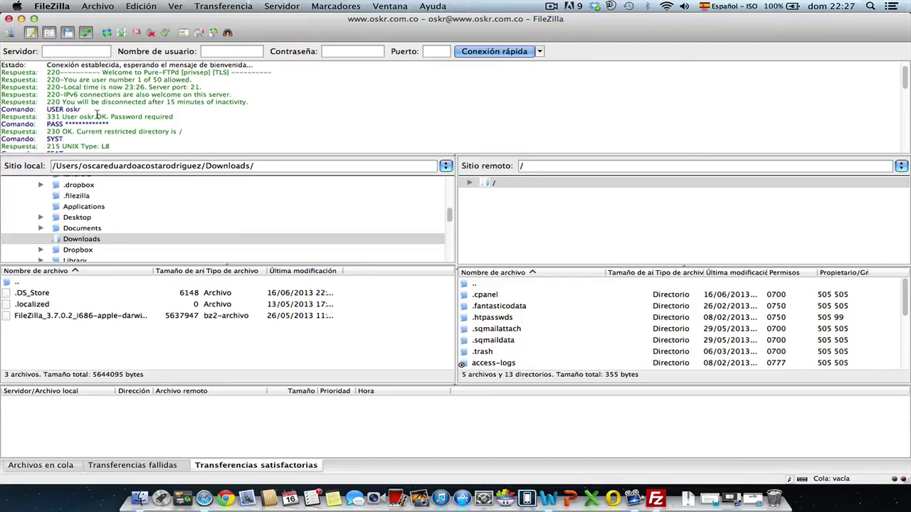
scroll(96, 116, "down", 2)
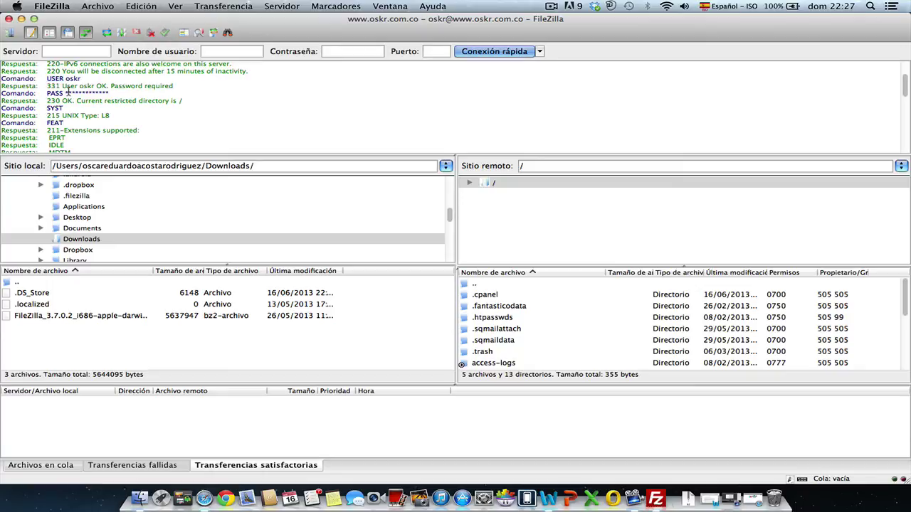
left_click(69, 92)
left_click(74, 103)
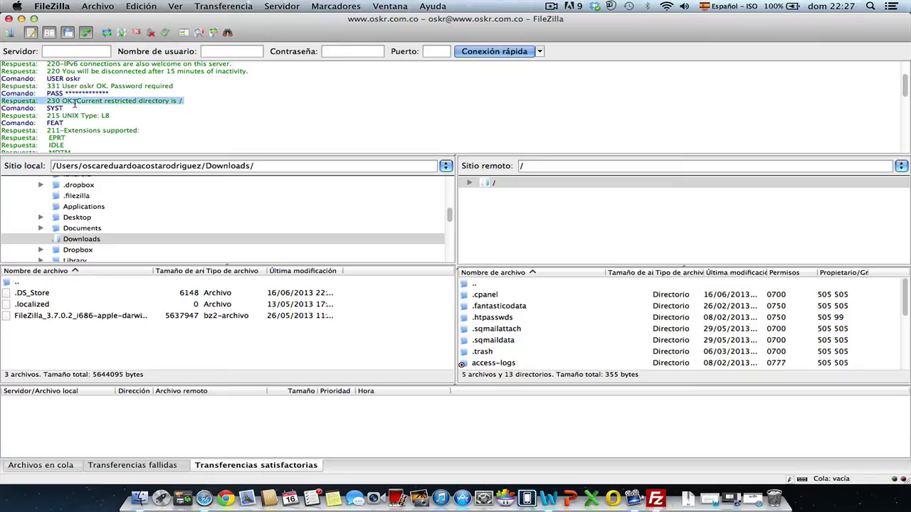
left_click(74, 103)
scroll(74, 103, "down", 2)
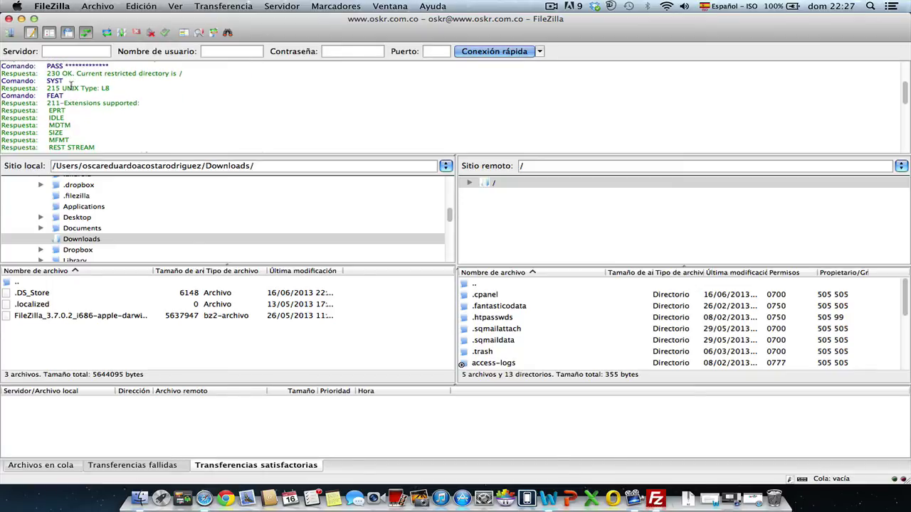
scroll(83, 112, "down", 5)
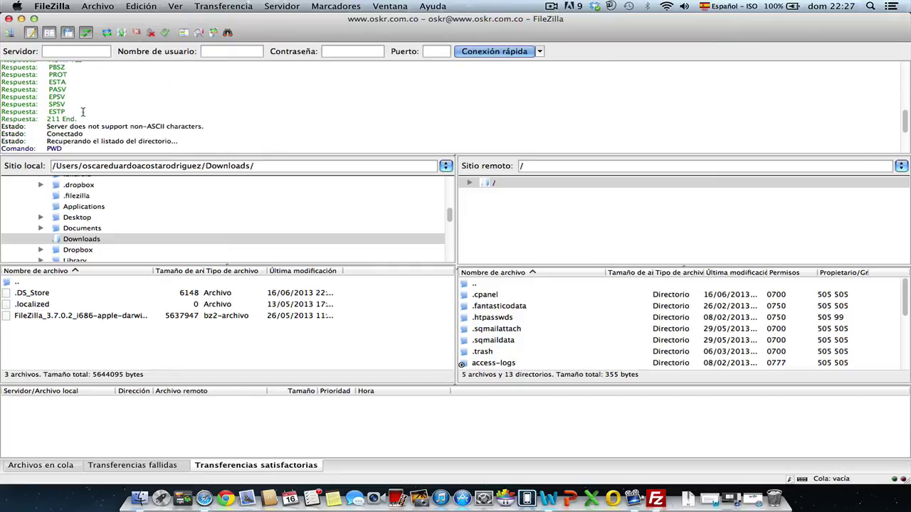
scroll(83, 111, "down", 4)
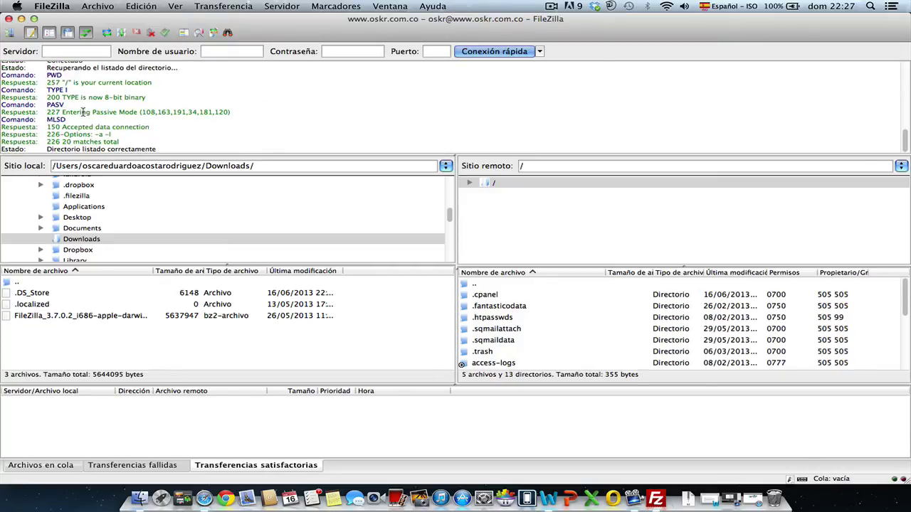
Step: Browse the local Applications and Documents folders and return to Downloads
left_click(116, 206)
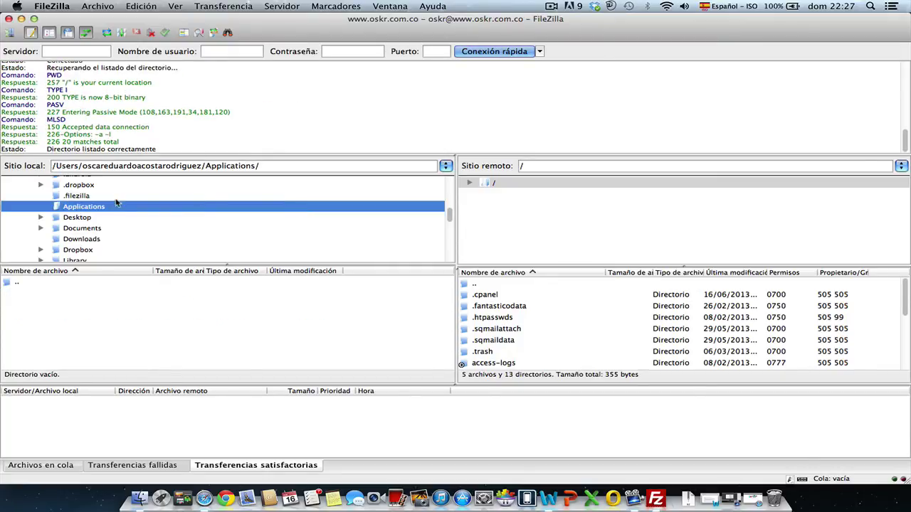
left_click(94, 227)
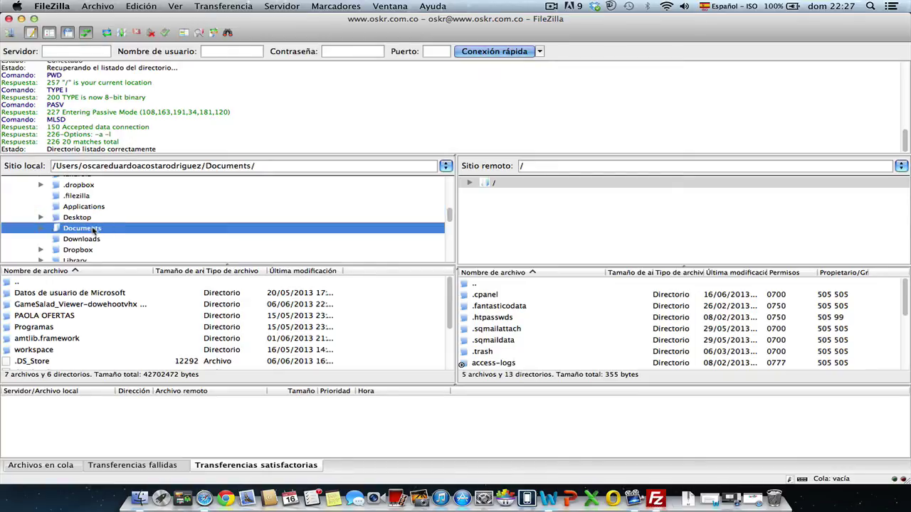
left_click(90, 240)
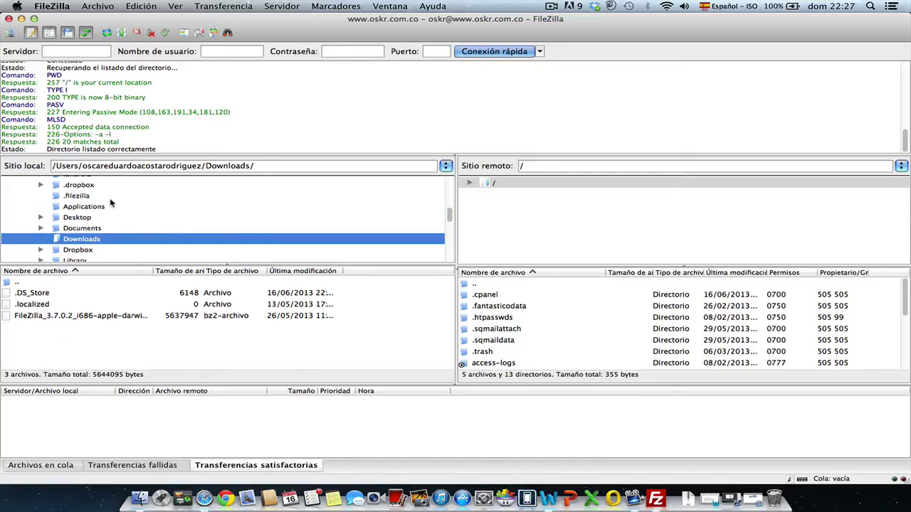
Step: Expand the remote root directory and open its public_html folder
left_click(42, 305)
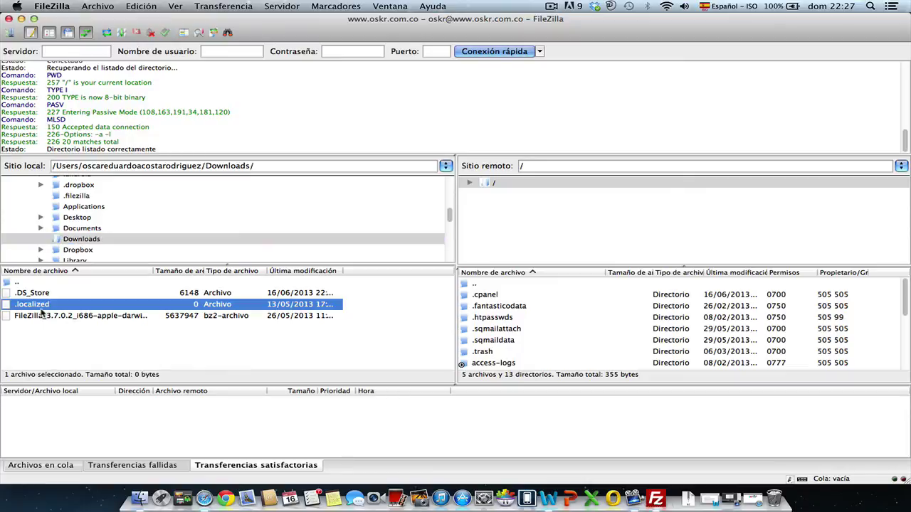
left_click(39, 293)
left_click(600, 232)
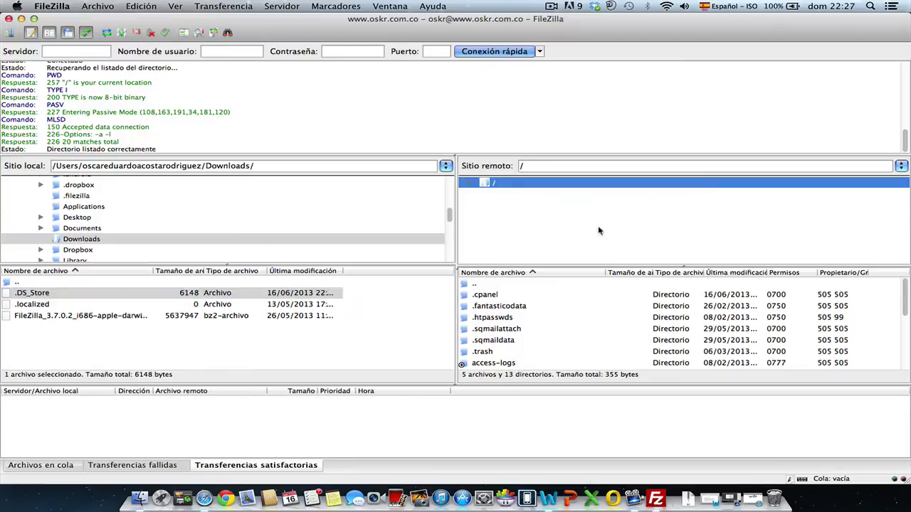
scroll(546, 342, "down", 2)
scroll(547, 343, "up", 3)
left_click(469, 184)
scroll(523, 222, "down", 3)
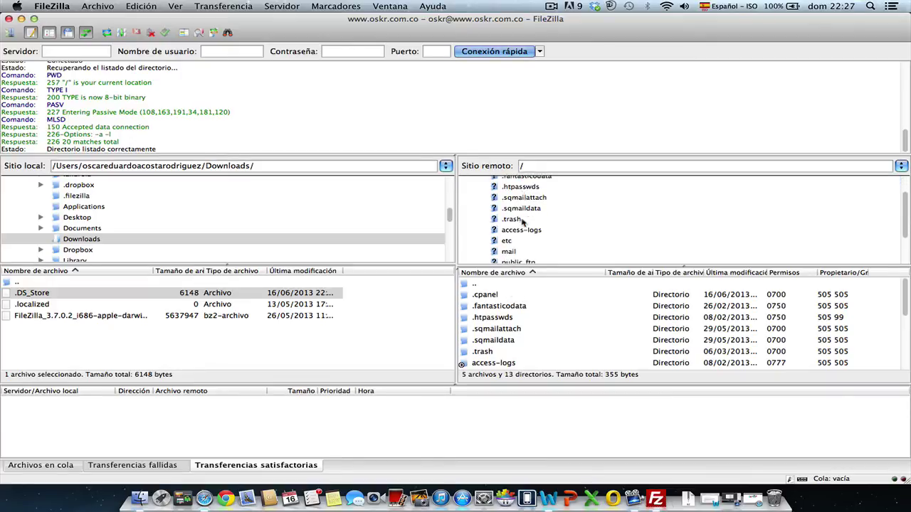
scroll(523, 222, "up", 3)
scroll(523, 222, "down", 3)
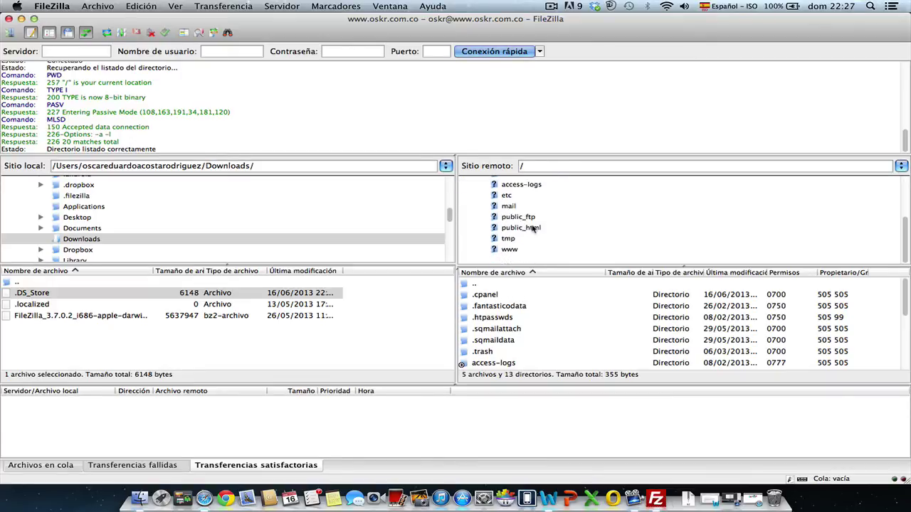
left_click(530, 227)
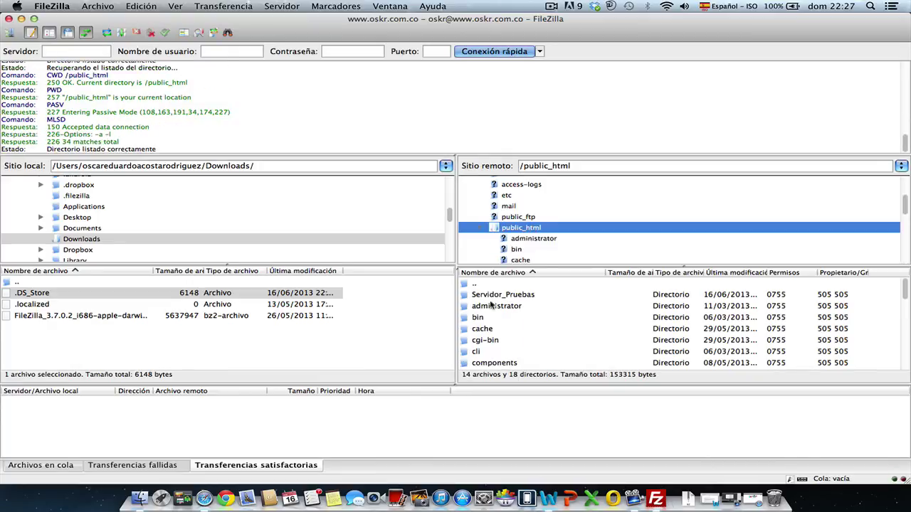
Step: Look through the contents of public_html and open its Servidor_Pruebas folder on the server
left_click(511, 308)
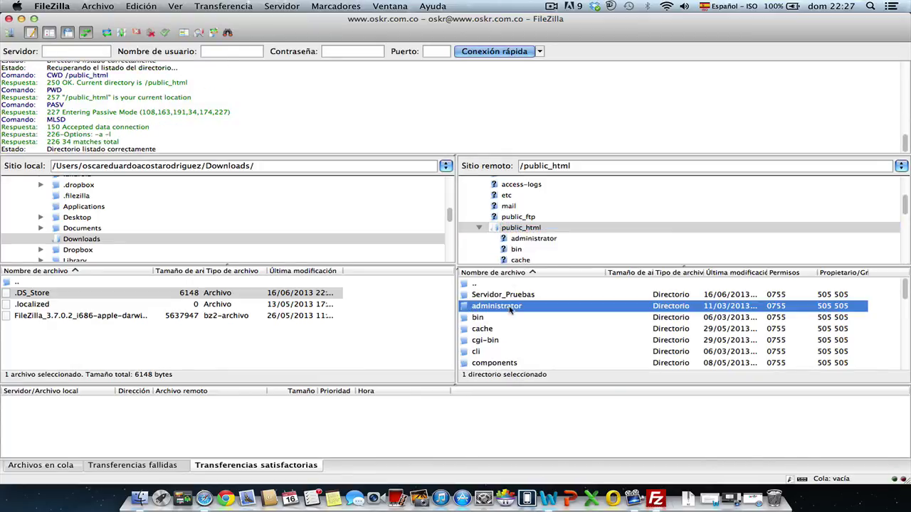
scroll(509, 307, "down", 3)
scroll(510, 307, "down", 10)
scroll(508, 303, "up", 15)
left_click(508, 295)
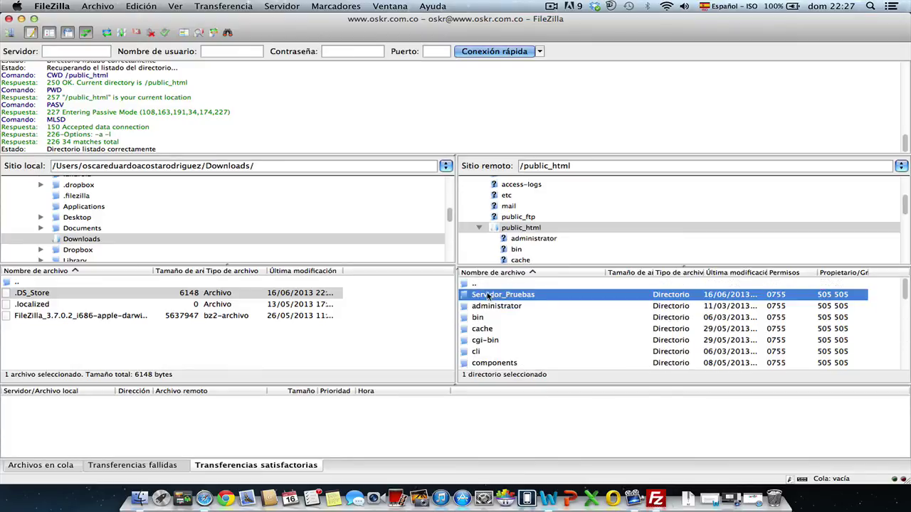
double_click(488, 296)
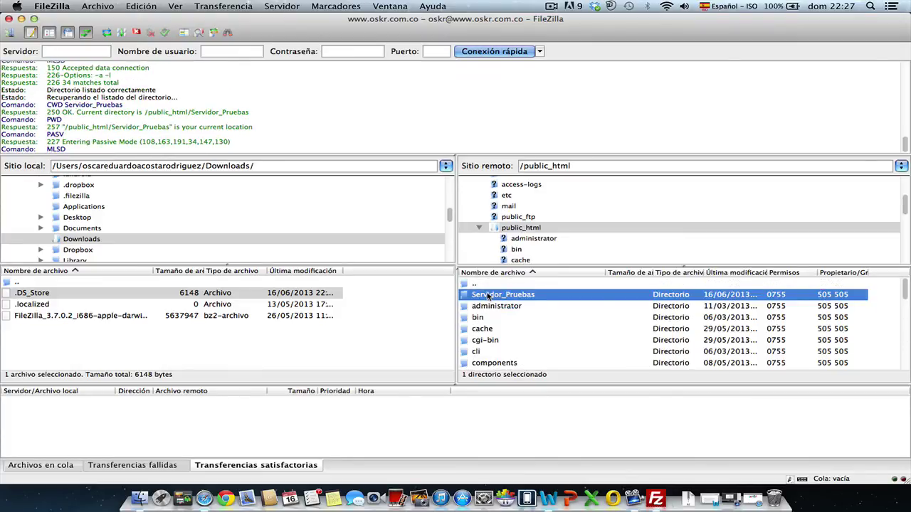
scroll(530, 332, "down", 1)
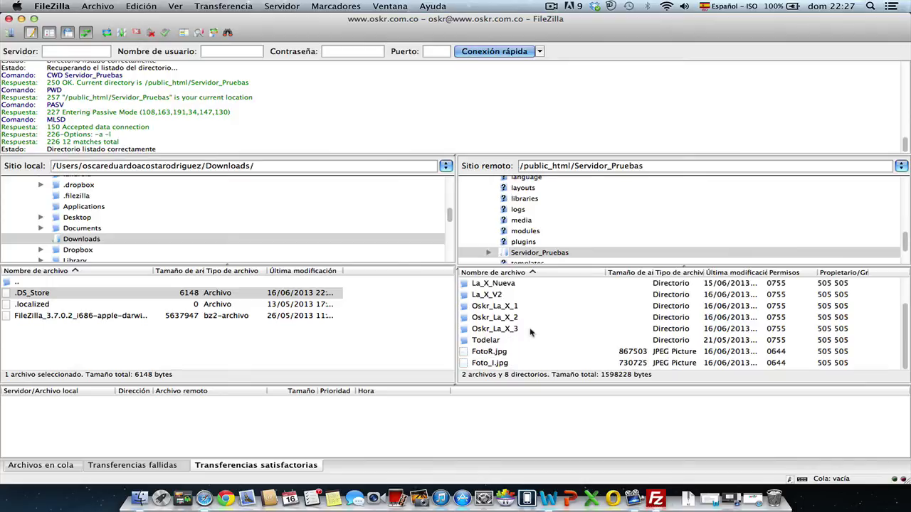
Step: Open the local Pictures folder and shrink the message log to give the file lists more room
left_click(77, 195)
scroll(82, 206, "down", 3)
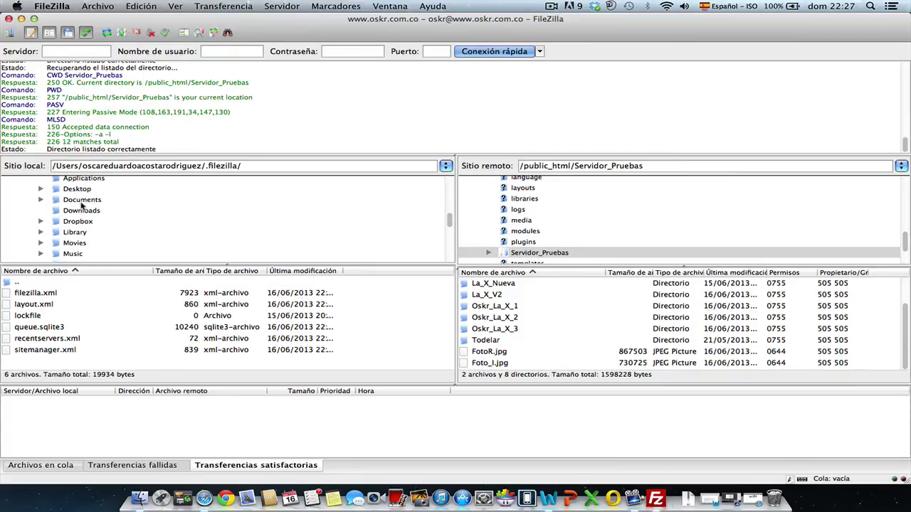
scroll(81, 205, "down", 4)
left_click(79, 225)
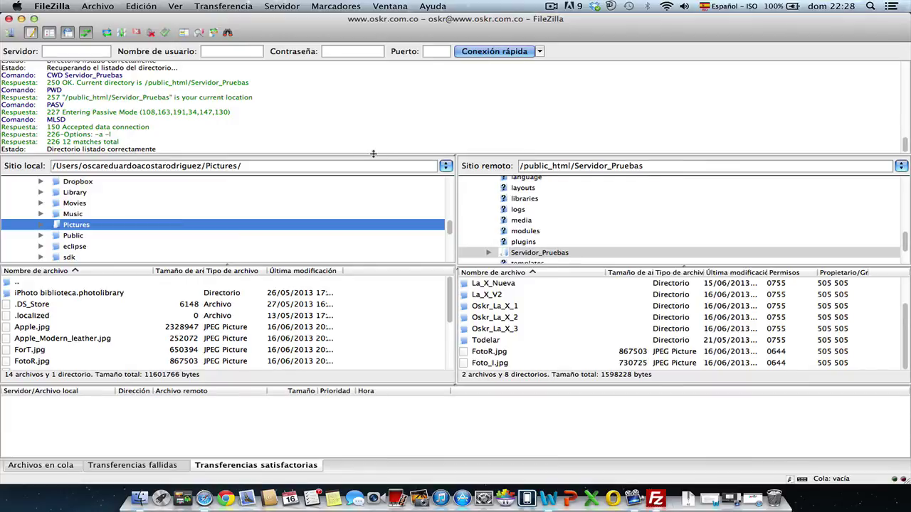
left_click_drag(372, 154, 375, 88)
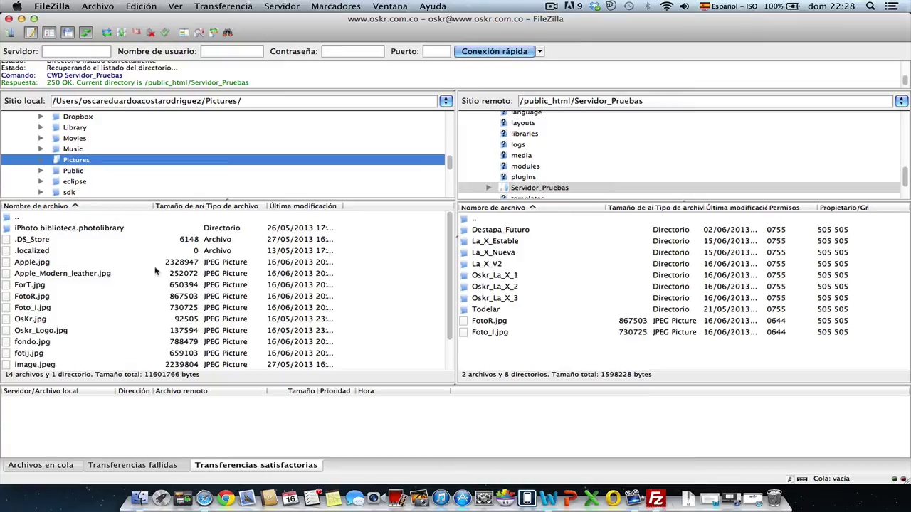
Step: Upload Apple_Modern_leather.jpg from Pictures to the remote Servidor_Pruebas folder and check the transfer queue
left_click(99, 296)
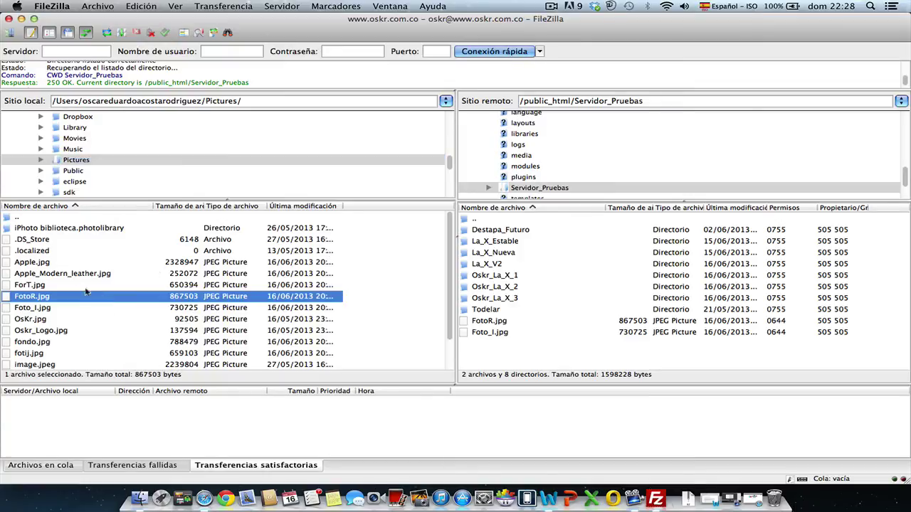
left_click(61, 276)
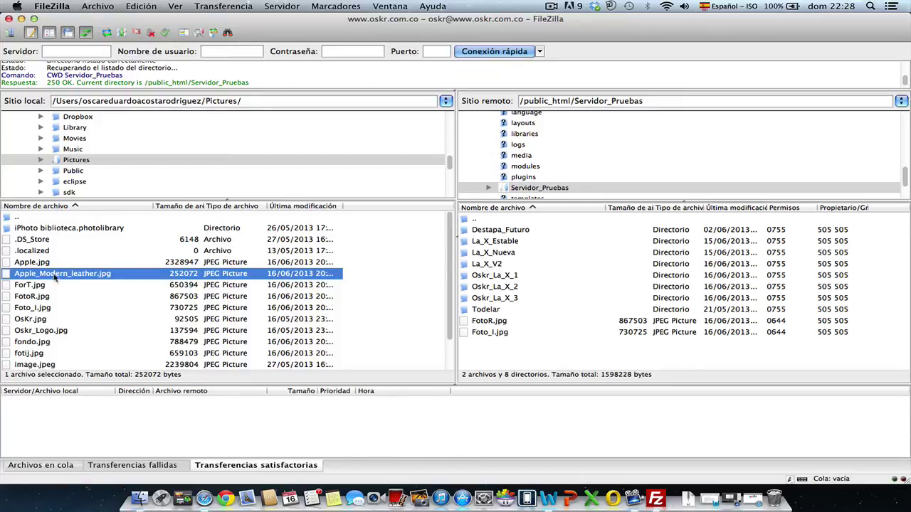
left_click_drag(87, 273, 540, 352)
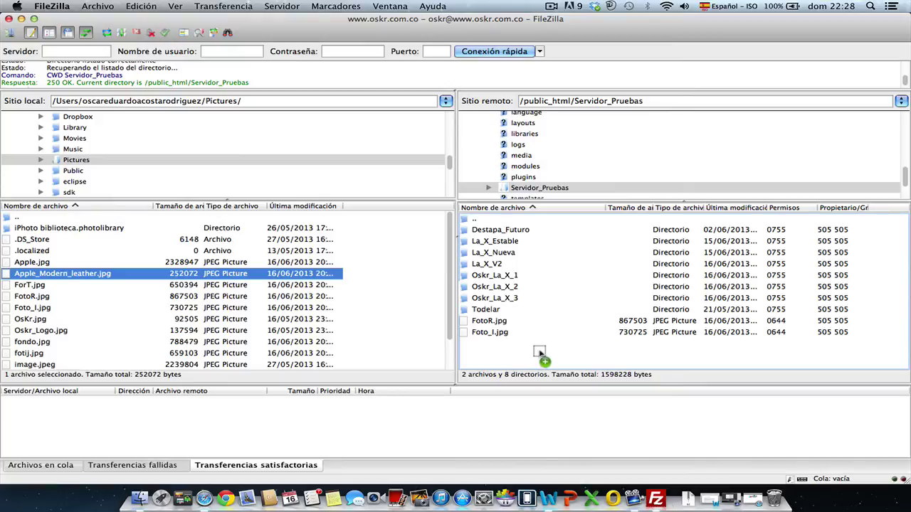
left_click_drag(540, 351, 540, 353)
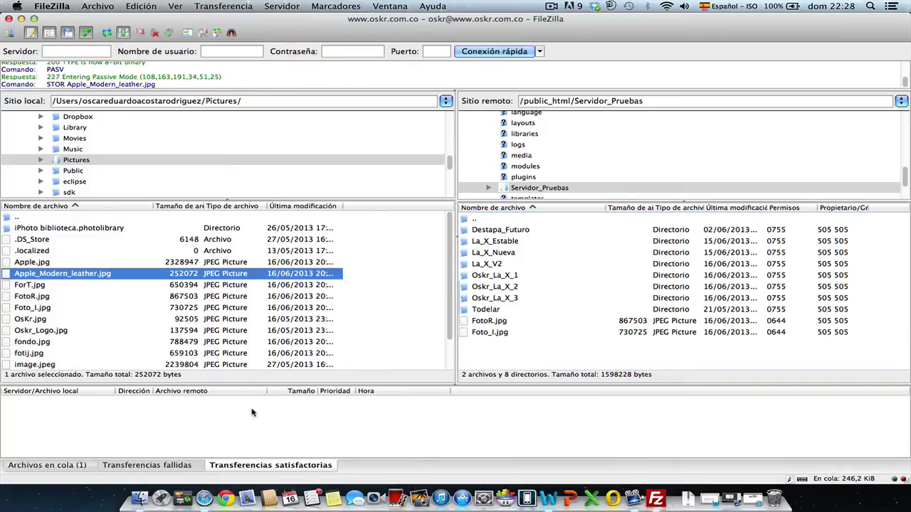
left_click(76, 466)
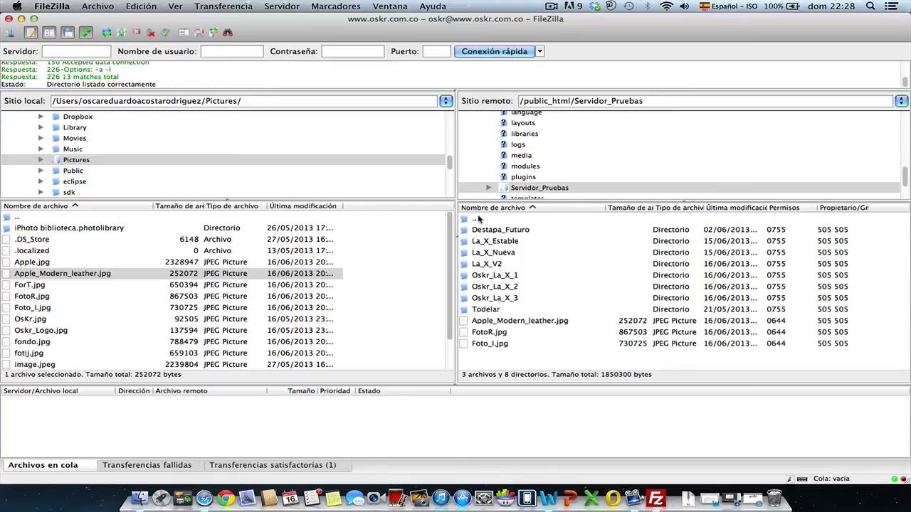
left_click(550, 322)
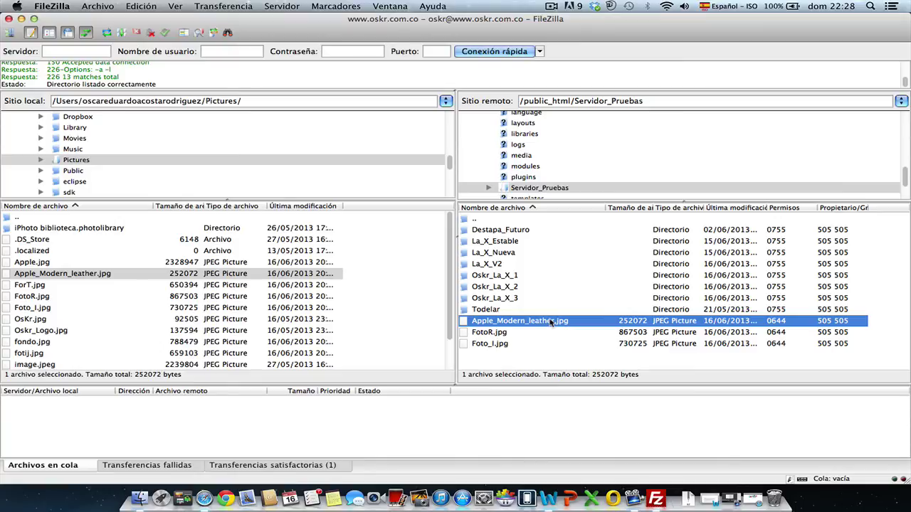
Step: Upload ForT.jpg from Pictures to Servidor_Pruebas with the Subir command
left_click(42, 295)
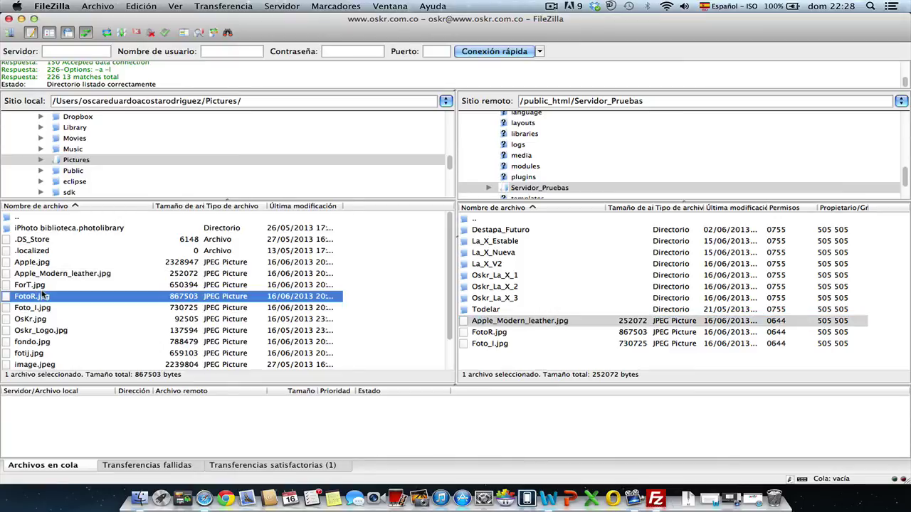
scroll(55, 312, "down", 1)
scroll(56, 312, "up", 1)
left_click(37, 285)
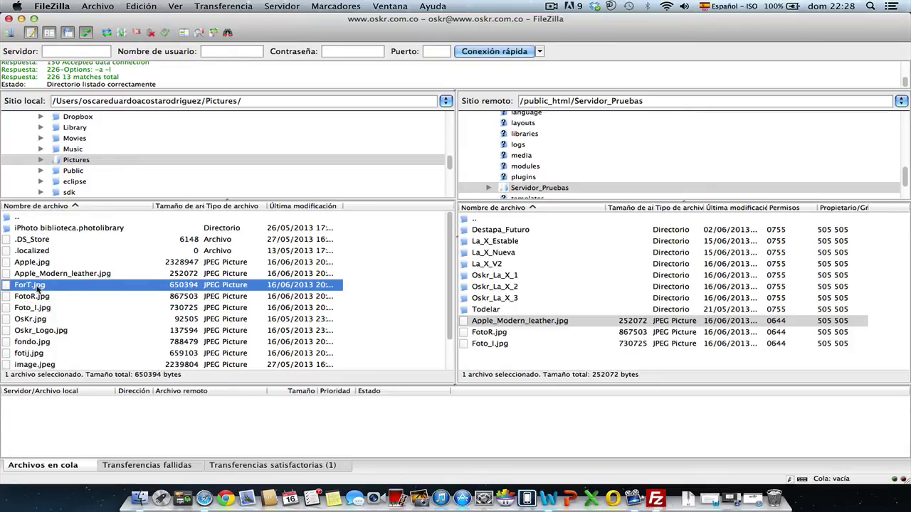
right_click(37, 286)
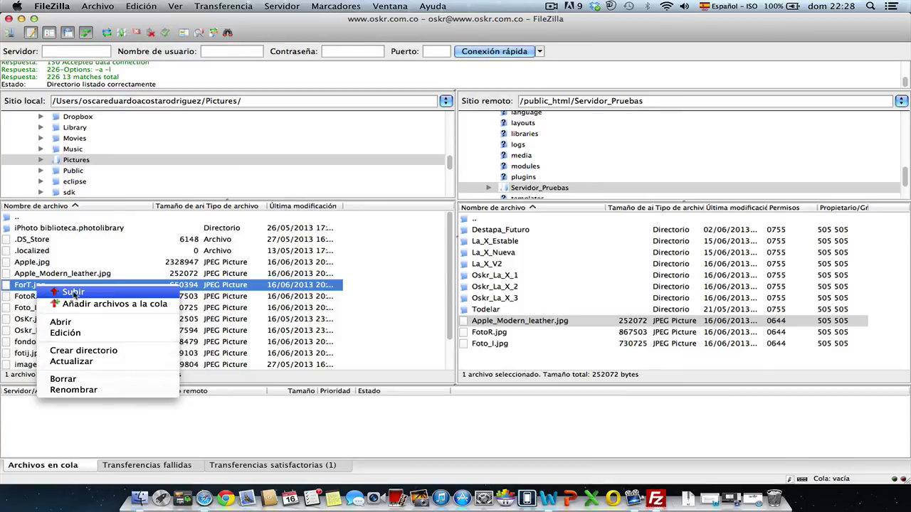
left_click(73, 293)
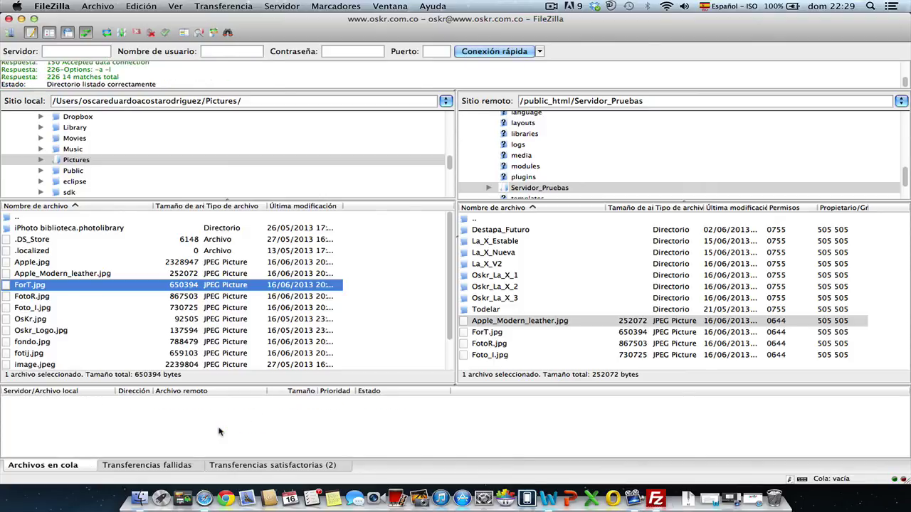
Step: Examine the upload options offered for the local iPhoto biblioteca.photolibrary folder without uploading it
left_click(81, 217)
left_click(81, 228)
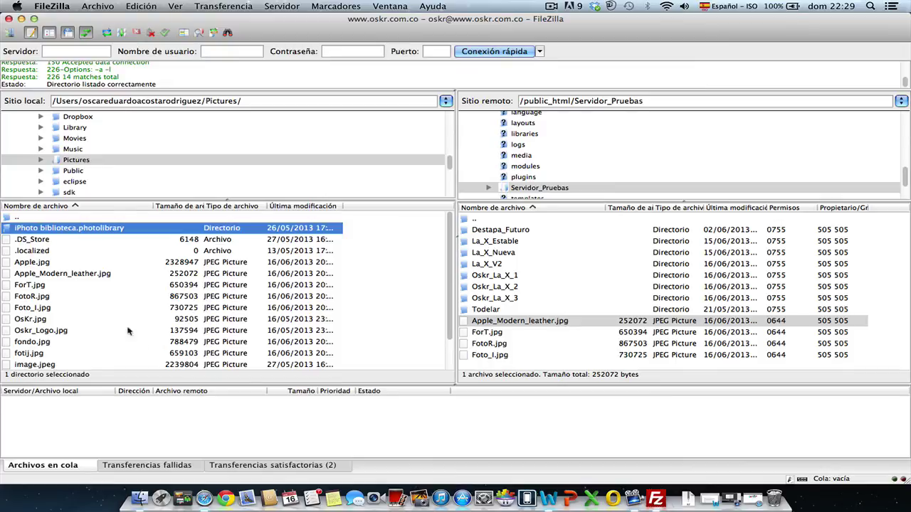
left_click(104, 307)
left_click(79, 263)
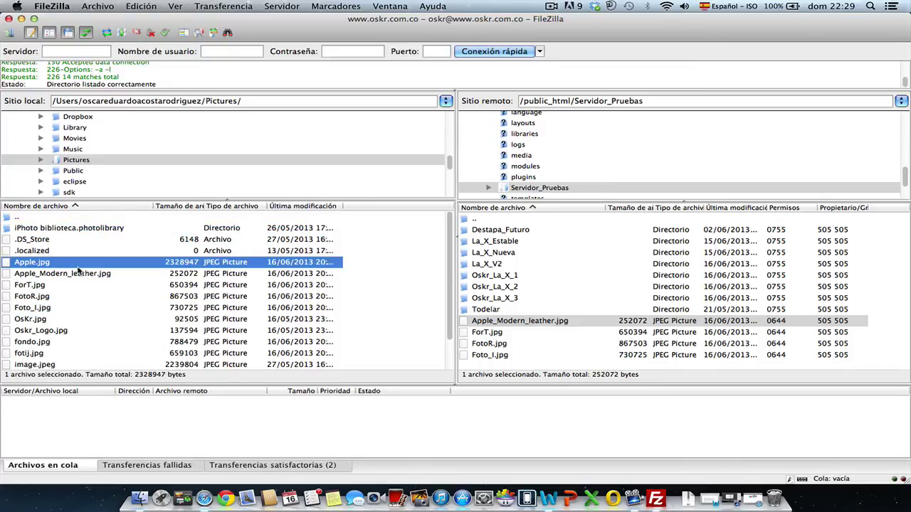
left_click(106, 229)
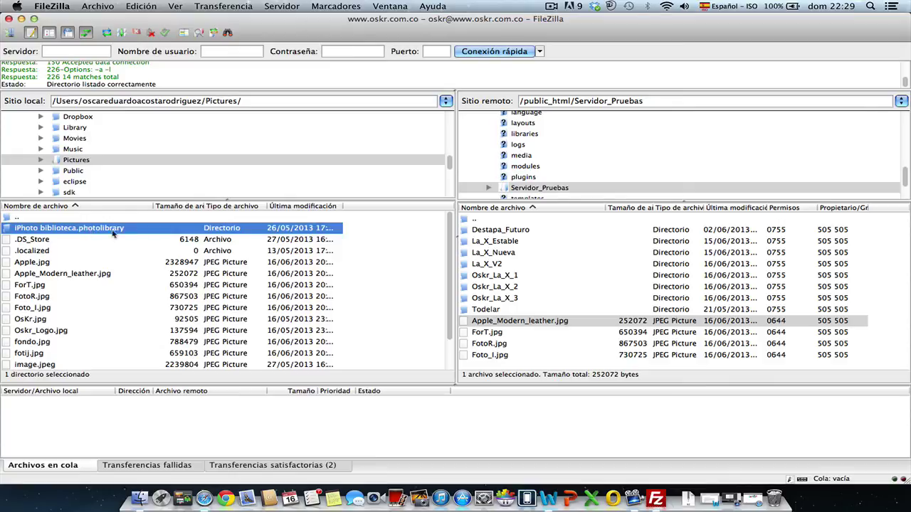
left_click_drag(73, 234, 173, 257)
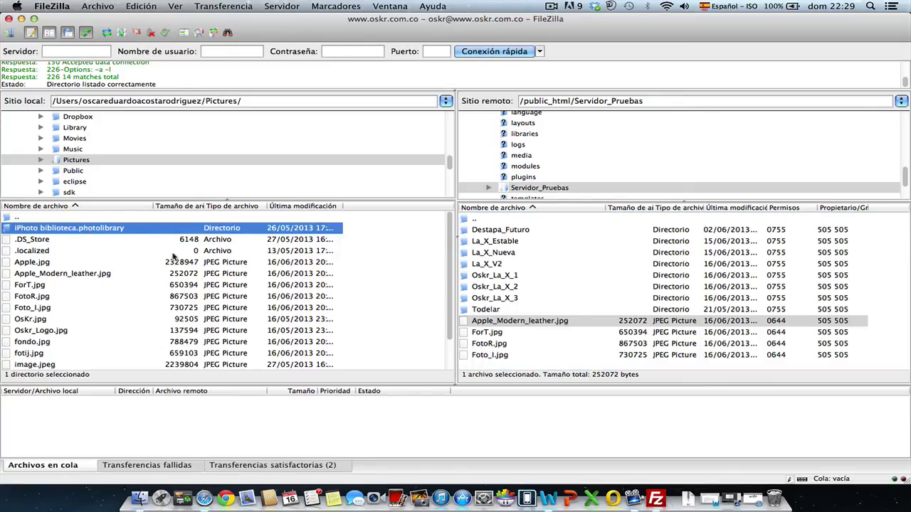
right_click(127, 232)
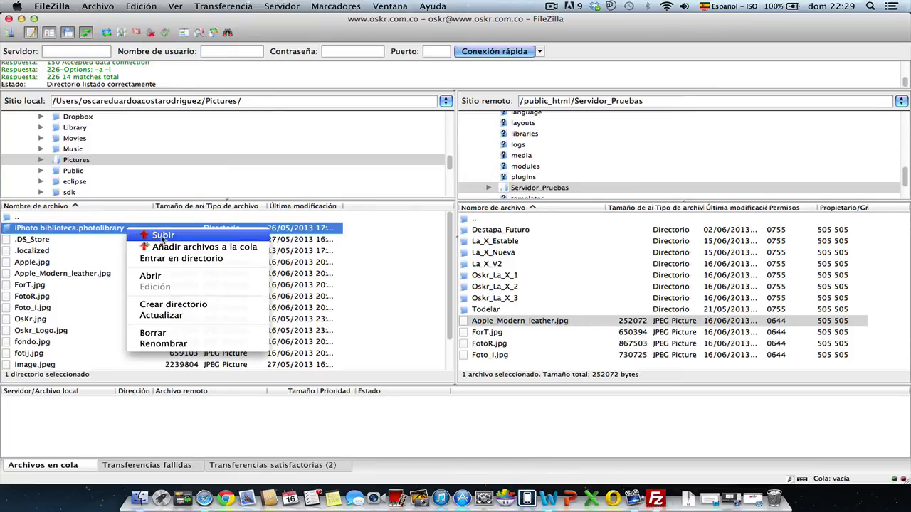
left_click(93, 276)
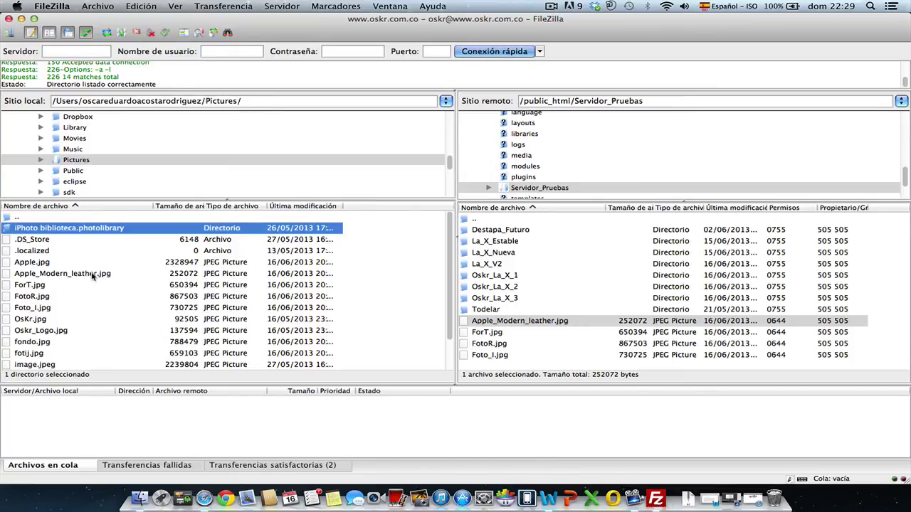
left_click(92, 275)
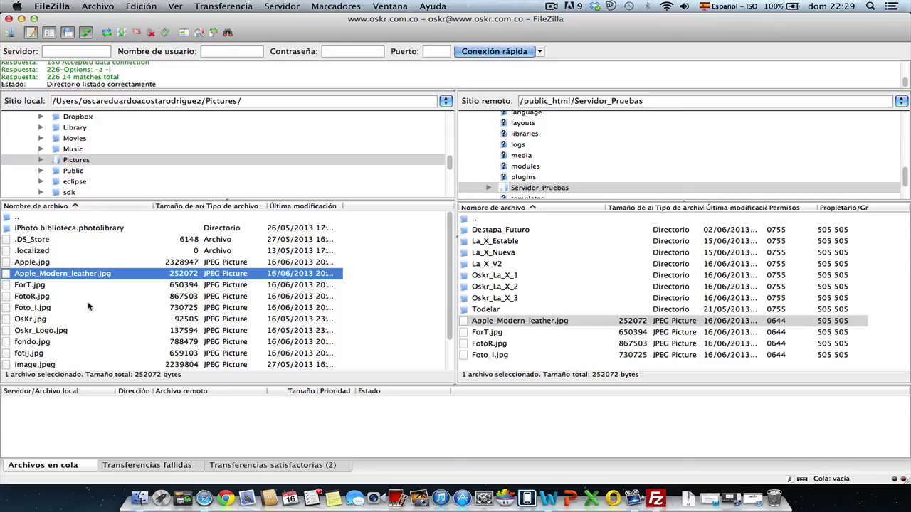
Step: Upload Apple.jpg, FotoR.jpg, OsKr.jpg, fotij.jpg, image.jpeg and the os-x-mountain-lion wallpaper together from Pictures to Servidor_Pruebas
scroll(88, 306, "down", 3)
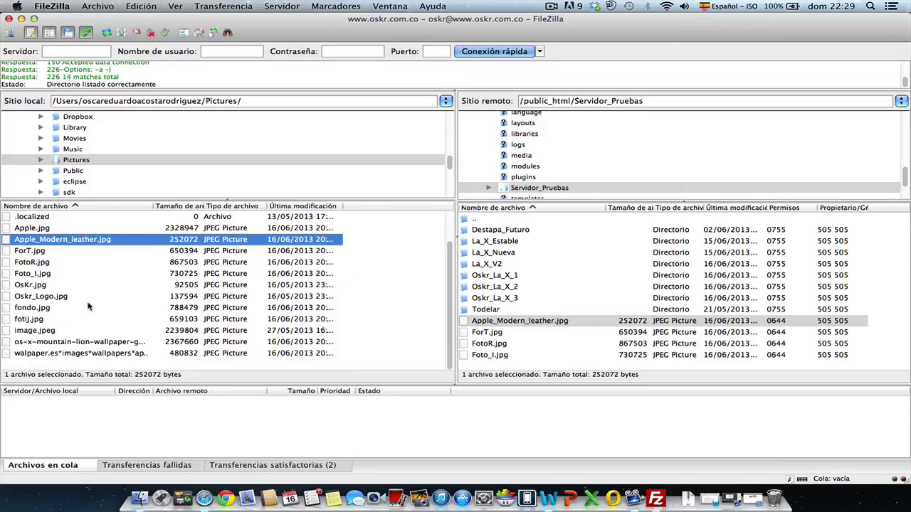
scroll(88, 287, "up", 3)
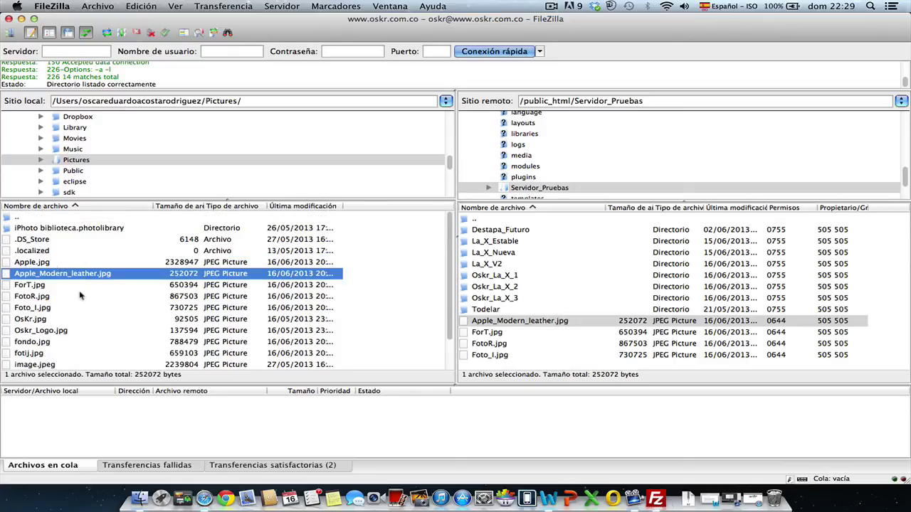
scroll(80, 293, "down", 3)
scroll(85, 278, "up", 1)
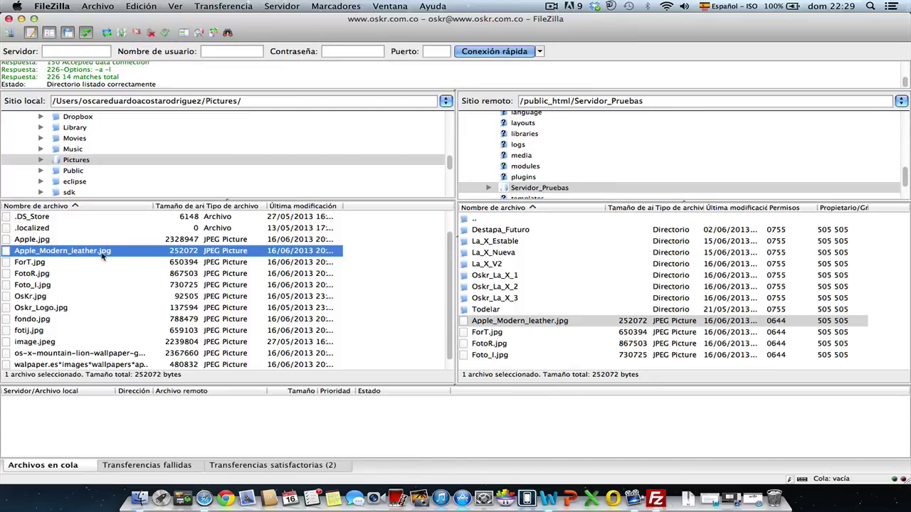
left_click(57, 298)
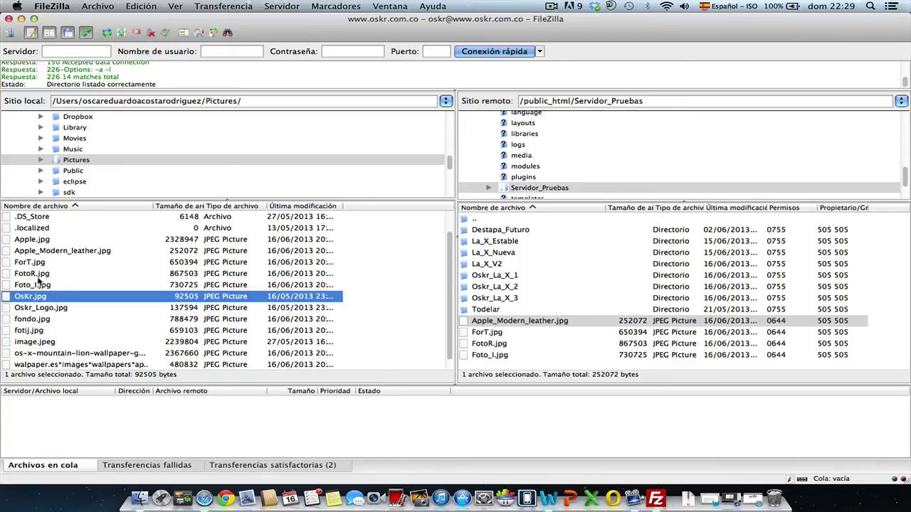
left_click(35, 276, "super")
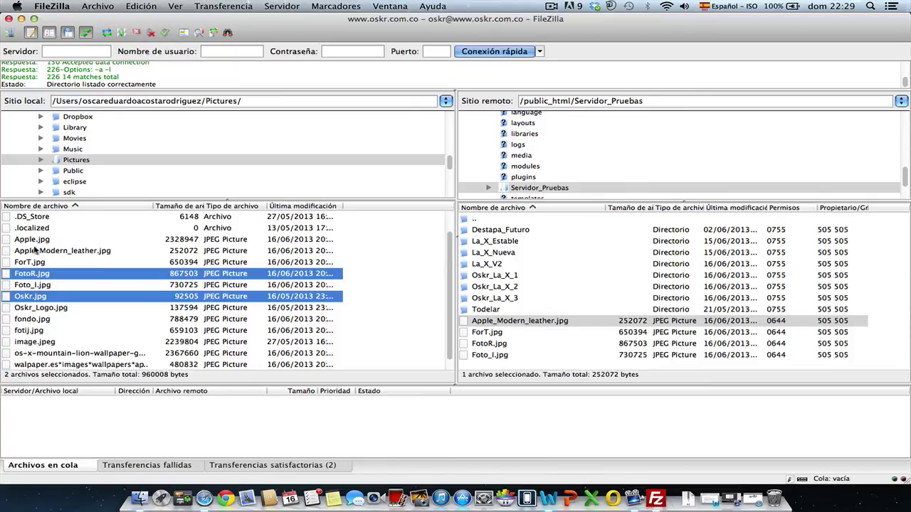
left_click(35, 243, "super")
left_click(34, 331, "super")
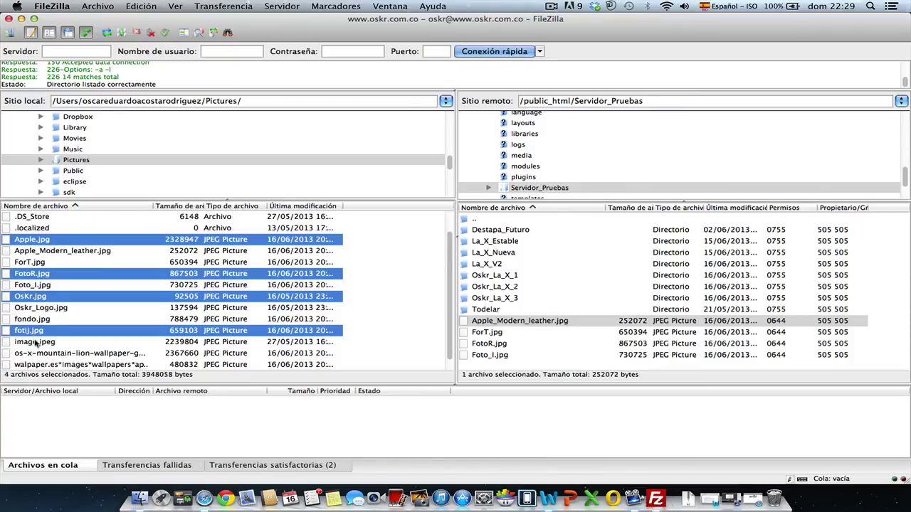
left_click(36, 344, "super")
left_click(43, 353, "super")
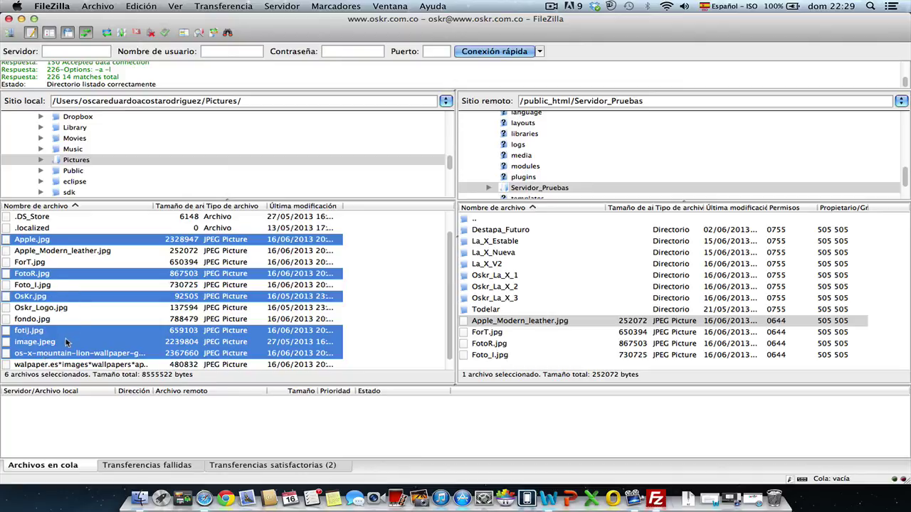
left_click_drag(67, 342, 146, 342)
right_click(90, 328)
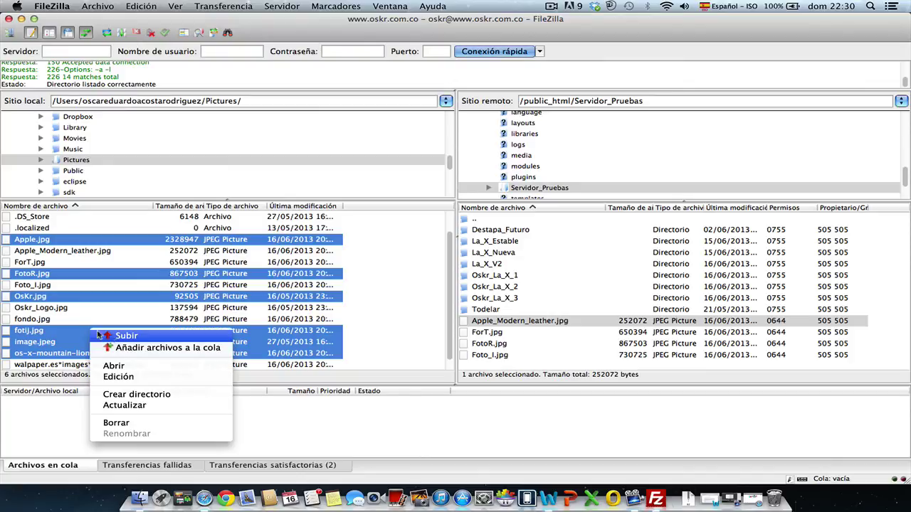
left_click(139, 339)
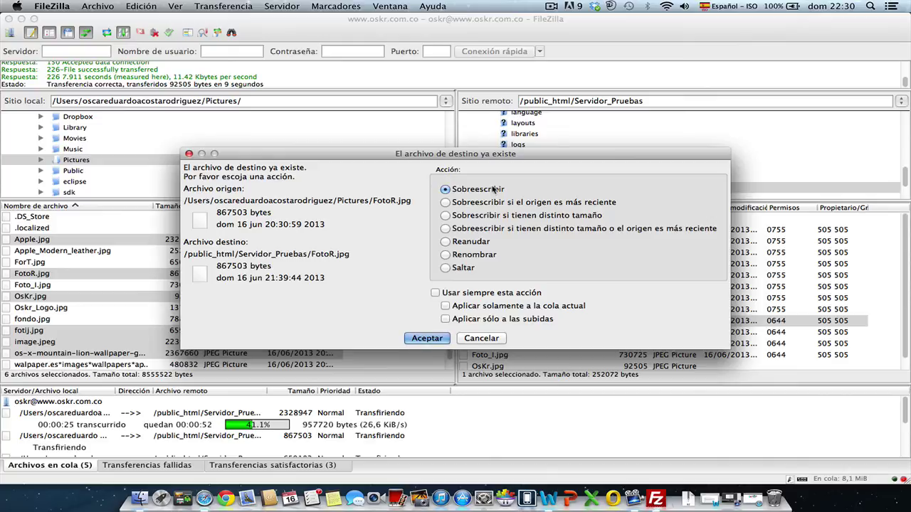
Step: Overwrite the existing FotoR.jpg on the server, set that action to be used always, and check the running transfers in the queue
left_click(434, 293)
left_click(425, 340)
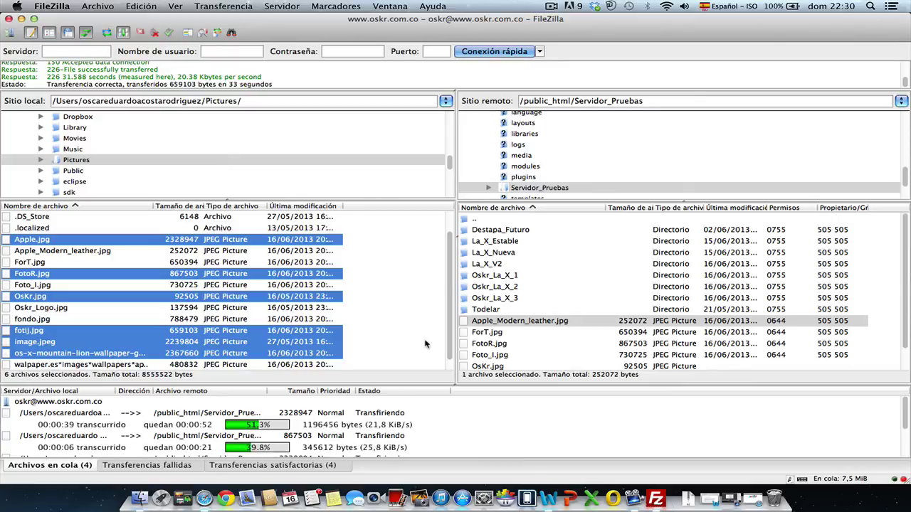
scroll(381, 415, "down", 1)
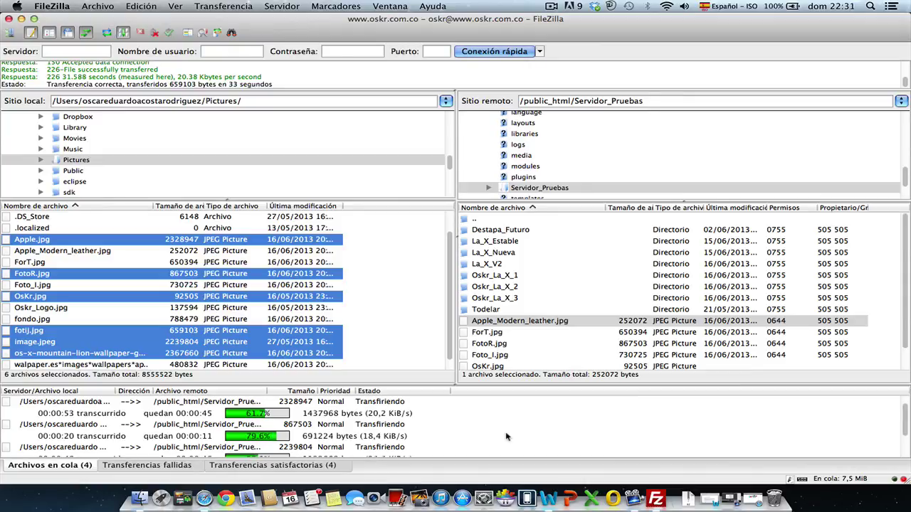
Step: Download OsKr.jpg from the remote Servidor_Pruebas folder to the local Desktop folder
left_click(506, 299)
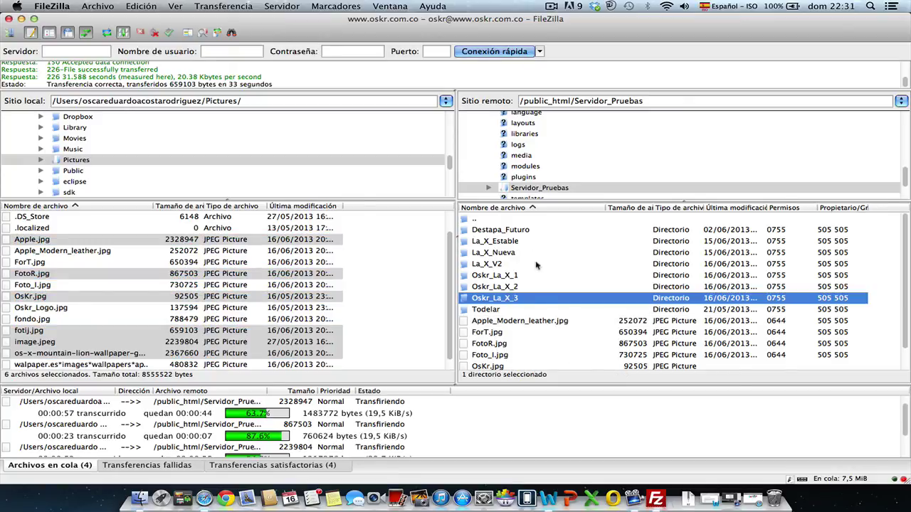
scroll(530, 301, "down", 2)
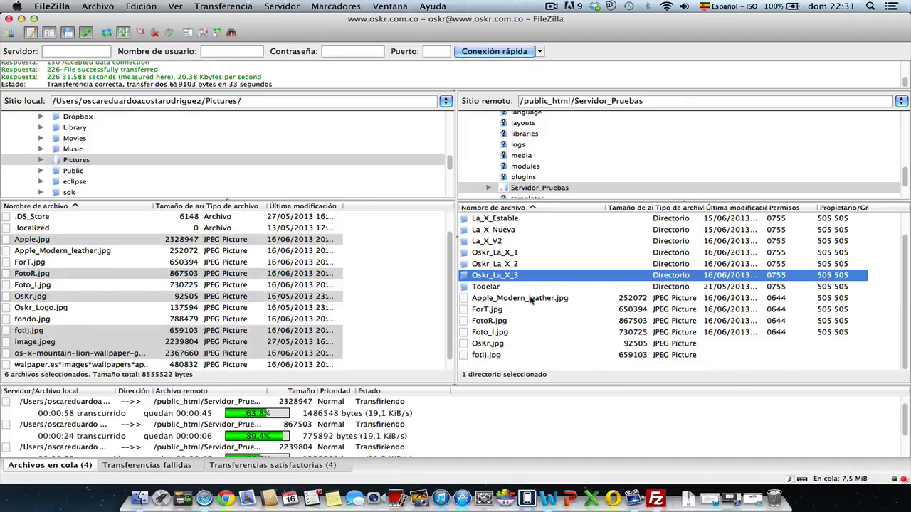
left_click(498, 344)
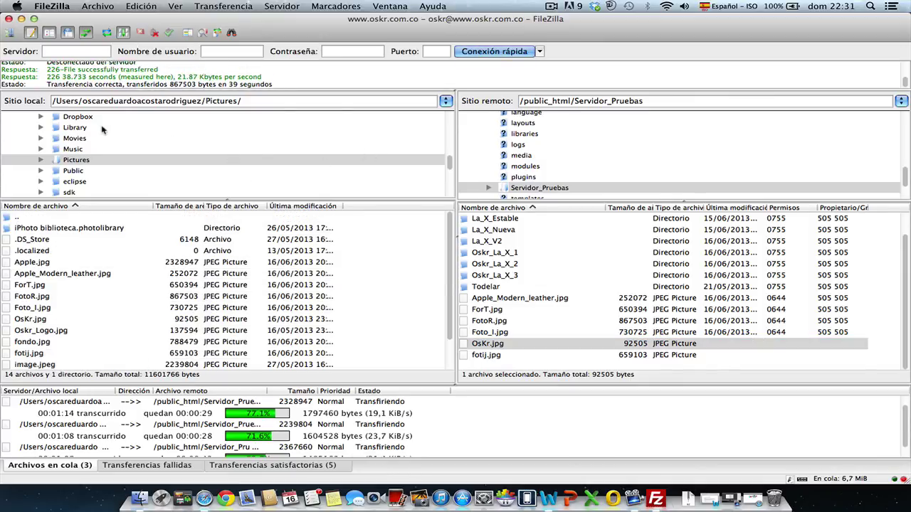
scroll(143, 150, "up", 5)
left_click(84, 141)
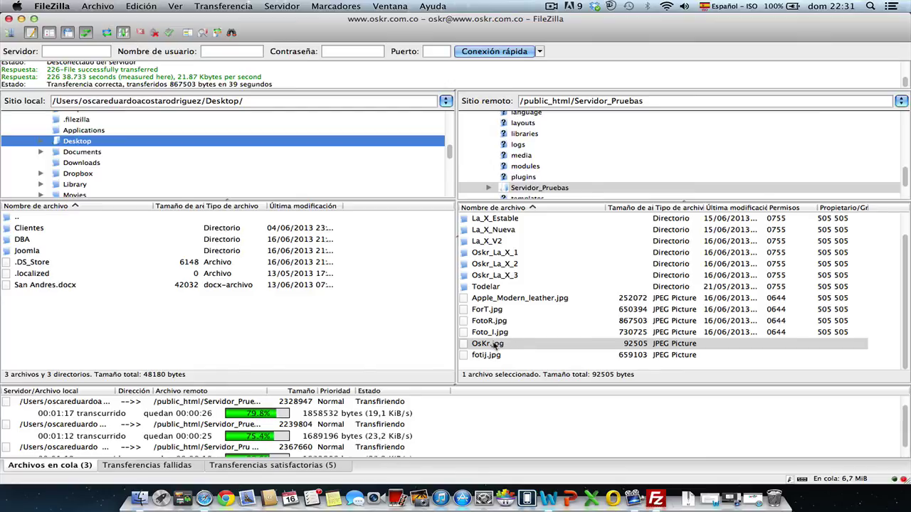
left_click_drag(495, 345, 360, 344)
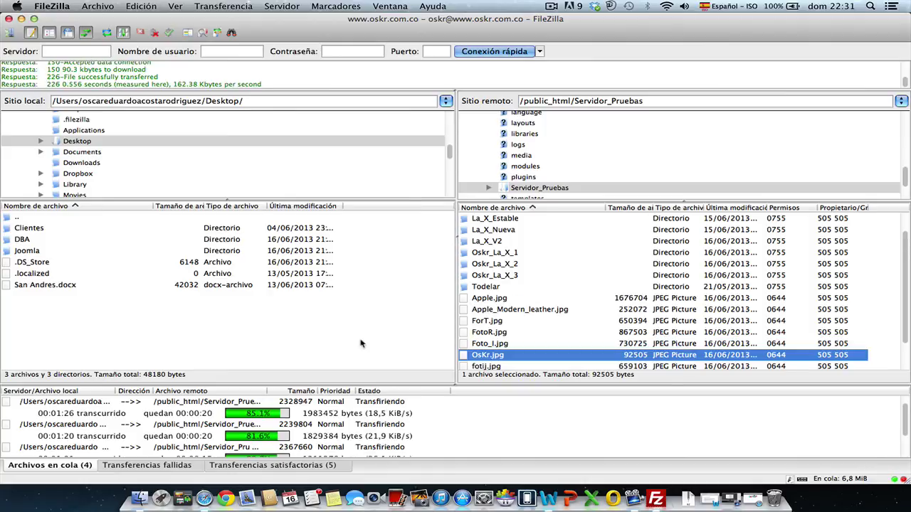
left_click(491, 254)
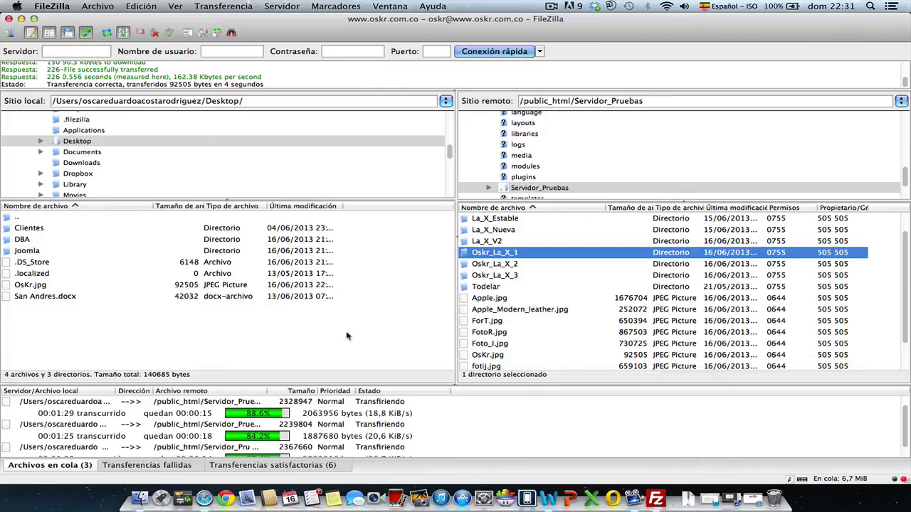